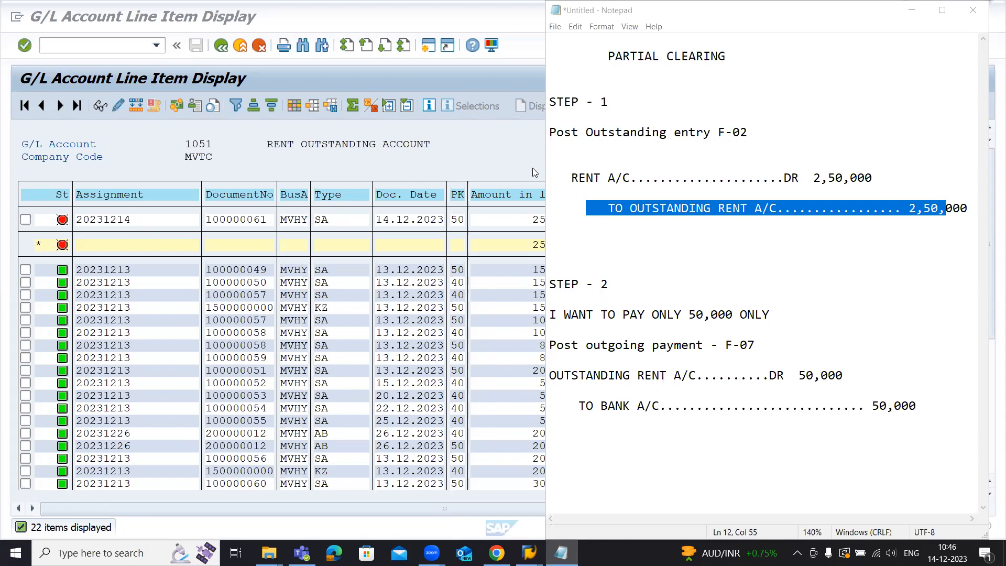
# Review the step 1 outstanding rent posting entry (F-02) in the partial clearing notes.
pyautogui.moveTo(747, 132); pyautogui.dragTo(549, 132)
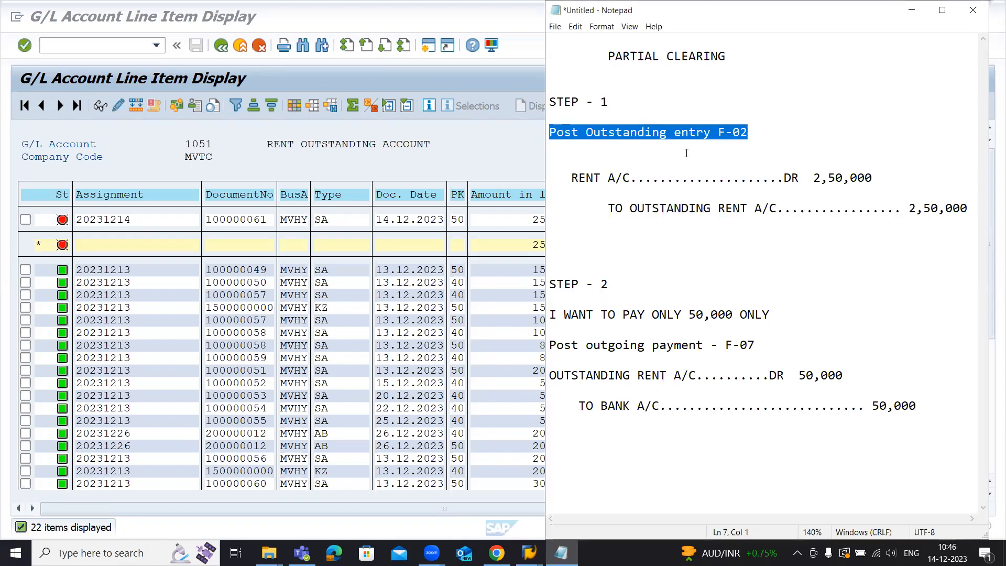
pyautogui.moveTo(571, 178); pyautogui.dragTo(549, 177)
pyautogui.moveTo(592, 208); pyautogui.dragTo(974, 212)
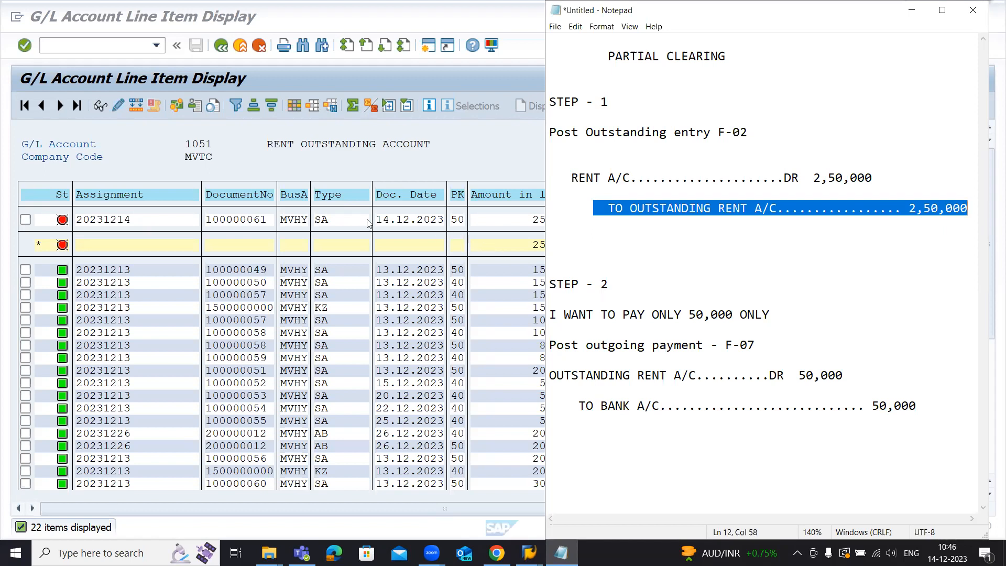
# Switch to SAP, inspect the open rent outstanding item's document in the data entry view, and return to the line item list.
pyautogui.click(540, 222)
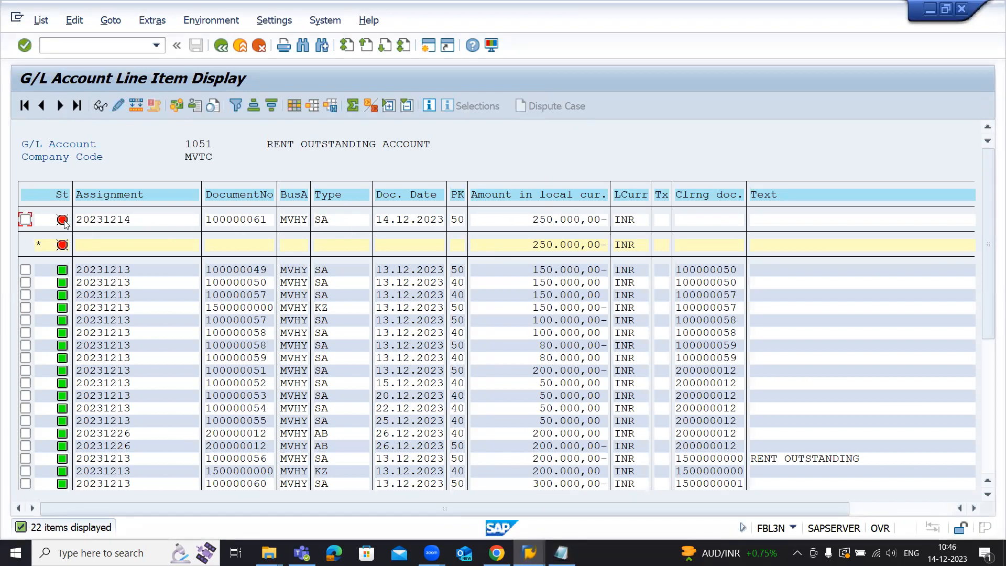
pyautogui.doubleClick(560, 223)
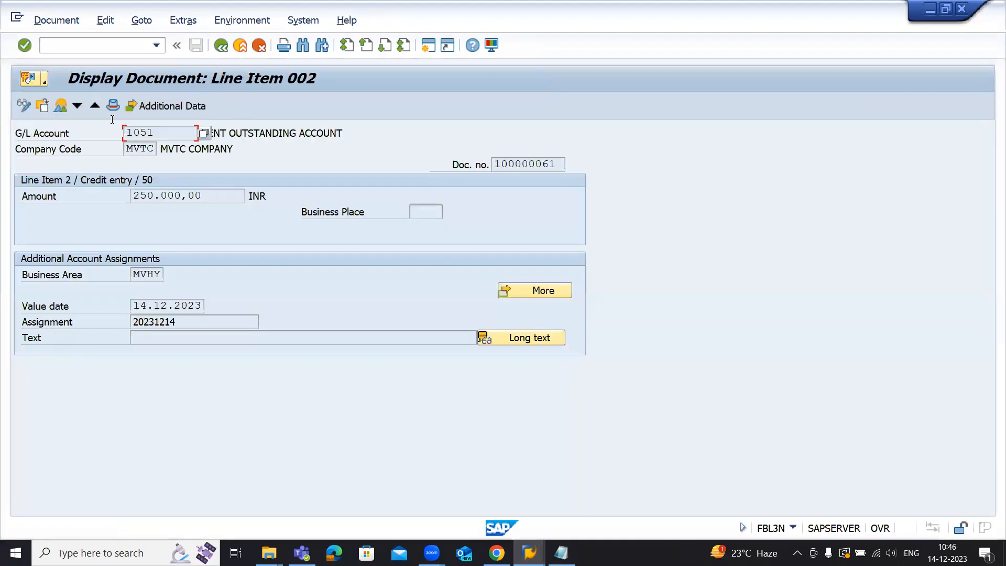
pyautogui.click(60, 106)
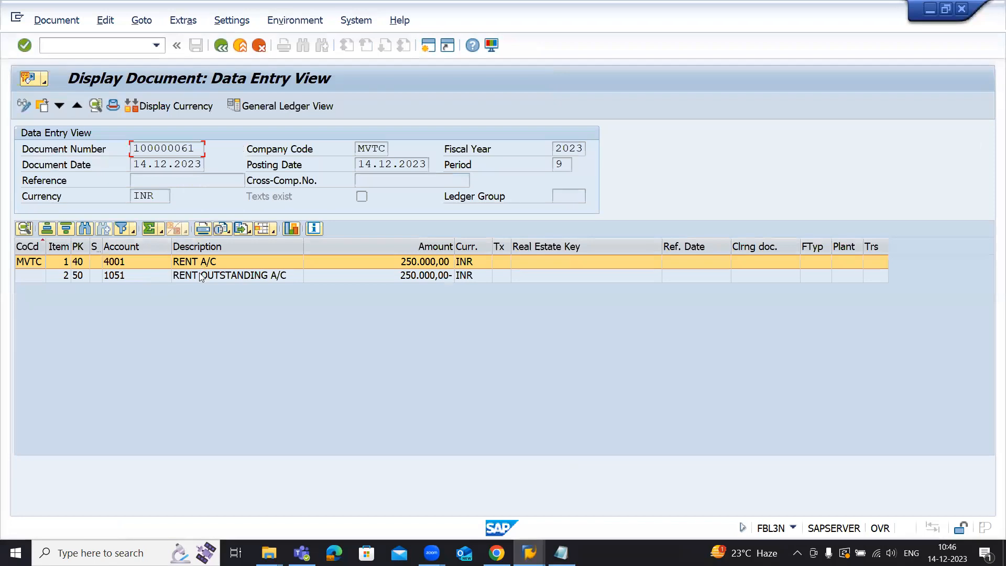
pyautogui.click(221, 46)
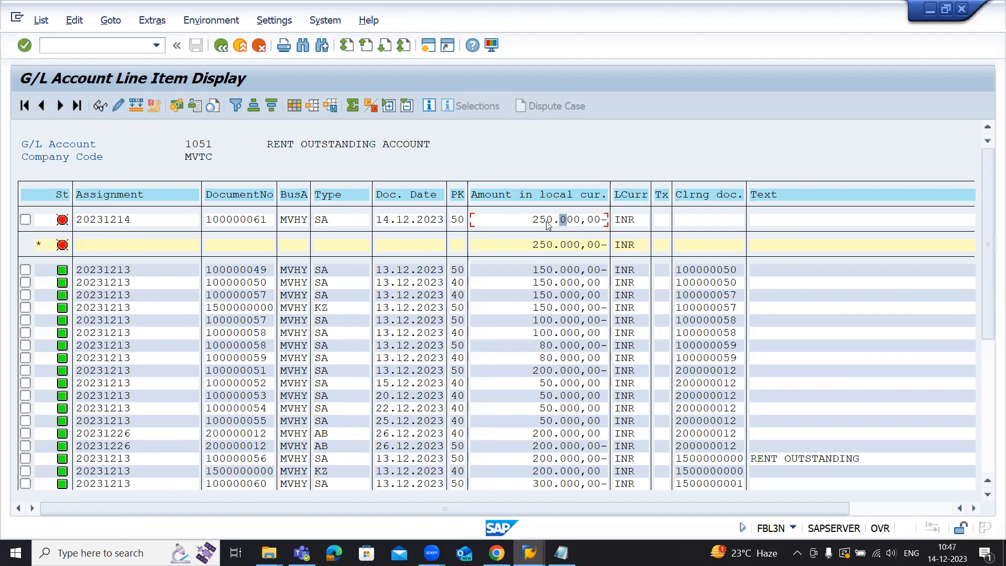
# Switch to Notepad and review the step 2 notes on the partial payment amount and the outgoing payment transaction.
pyautogui.click(560, 553)
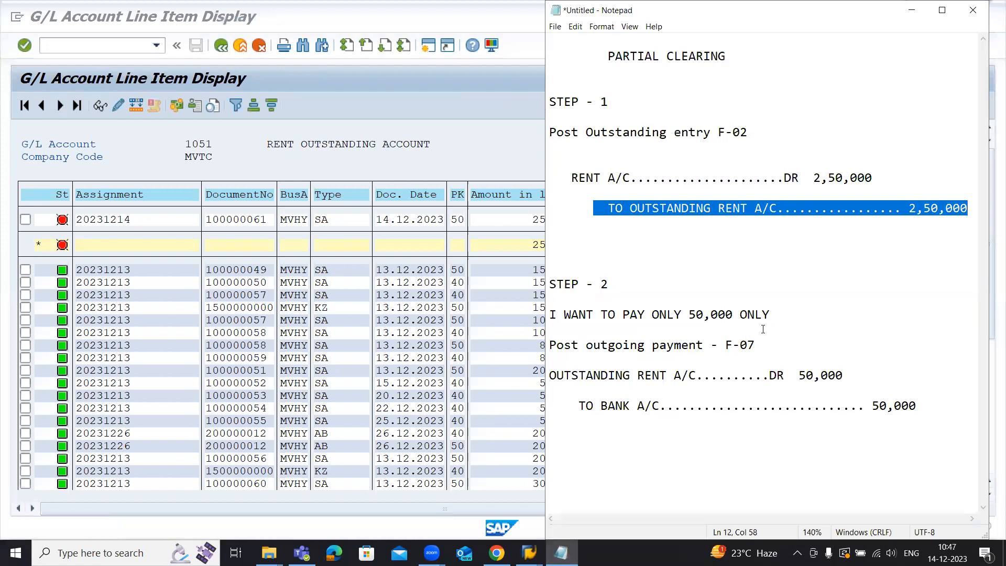
pyautogui.moveTo(776, 314); pyautogui.dragTo(688, 315)
pyautogui.moveTo(625, 318); pyautogui.dragTo(548, 314)
pyautogui.moveTo(790, 321); pyautogui.dragTo(552, 314)
pyautogui.moveTo(767, 345); pyautogui.dragTo(723, 344)
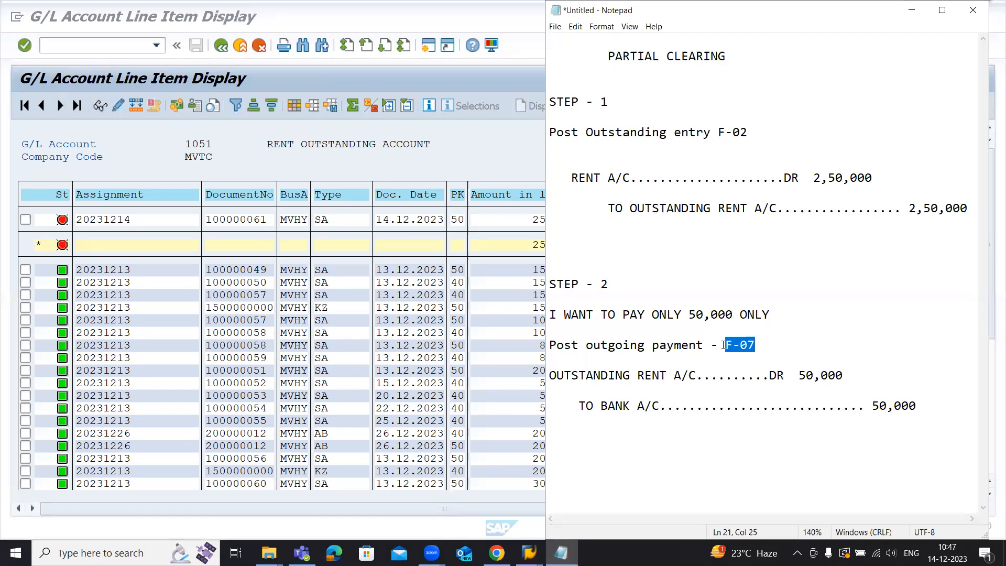
# Switch back to SAP and open the outgoing payment posting with transaction code /NF-07.
pyautogui.click(529, 552)
pyautogui.click(590, 487)
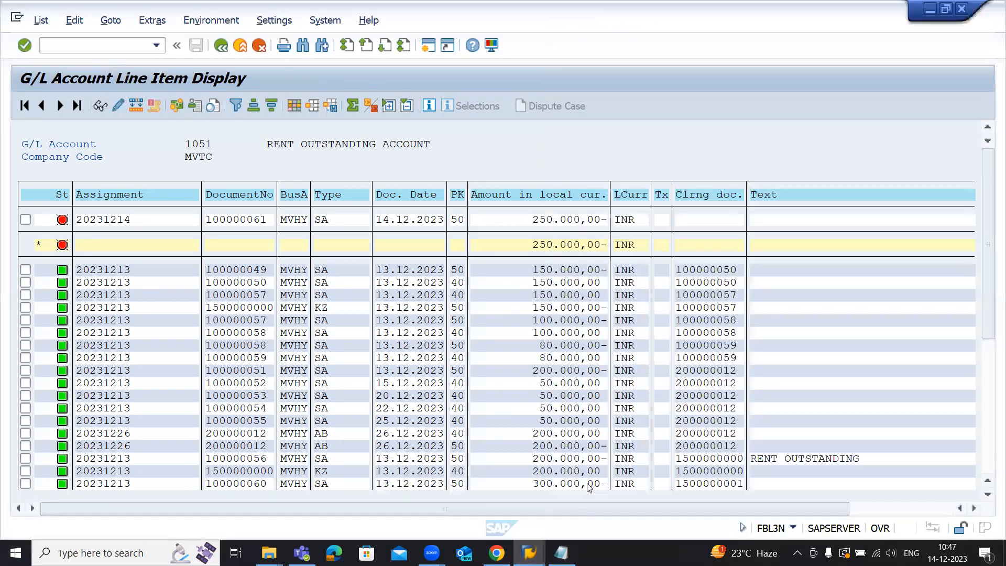
pyautogui.click(127, 47)
pyautogui.write('/NF-07')
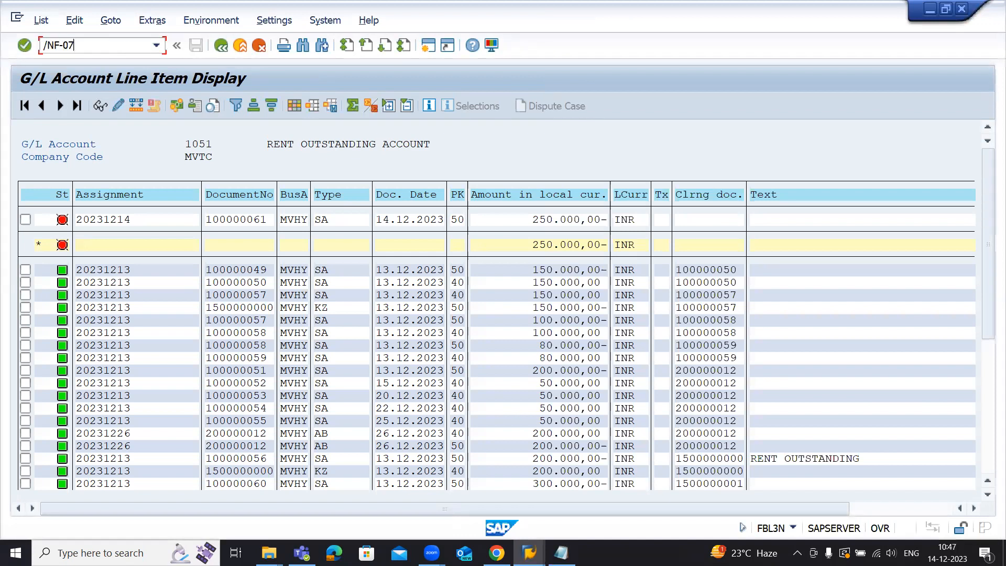
pyautogui.press('Return')
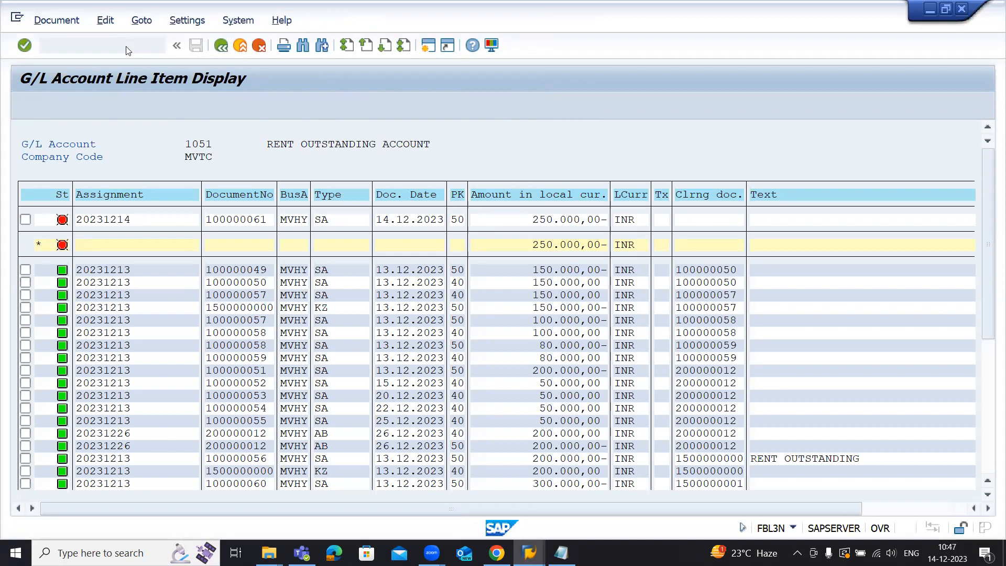
# Set the payment's document date and posting date to 15.12.2023 and its document type to SA.
pyautogui.write('15.12.2023')
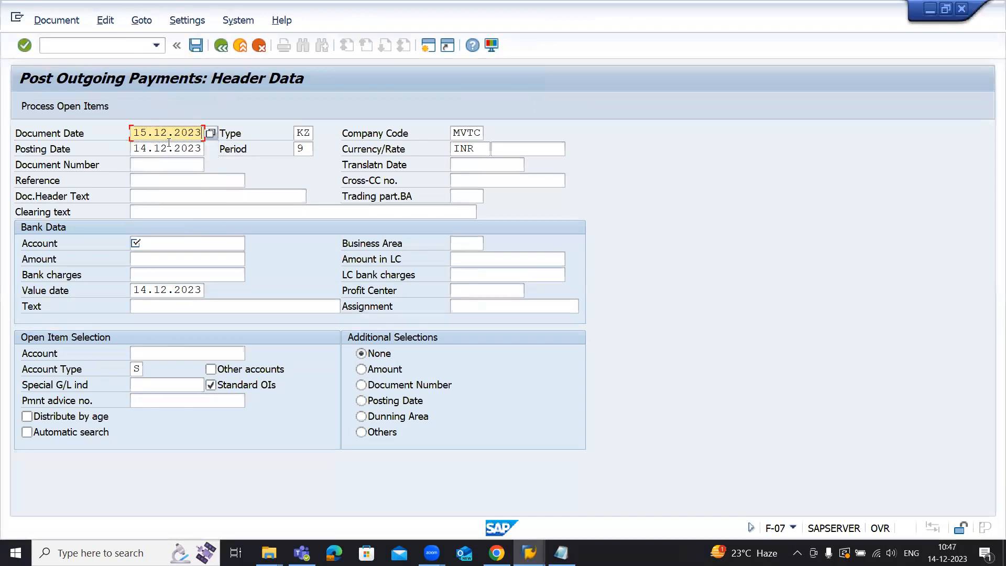
pyautogui.click(168, 144)
pyautogui.write('11')
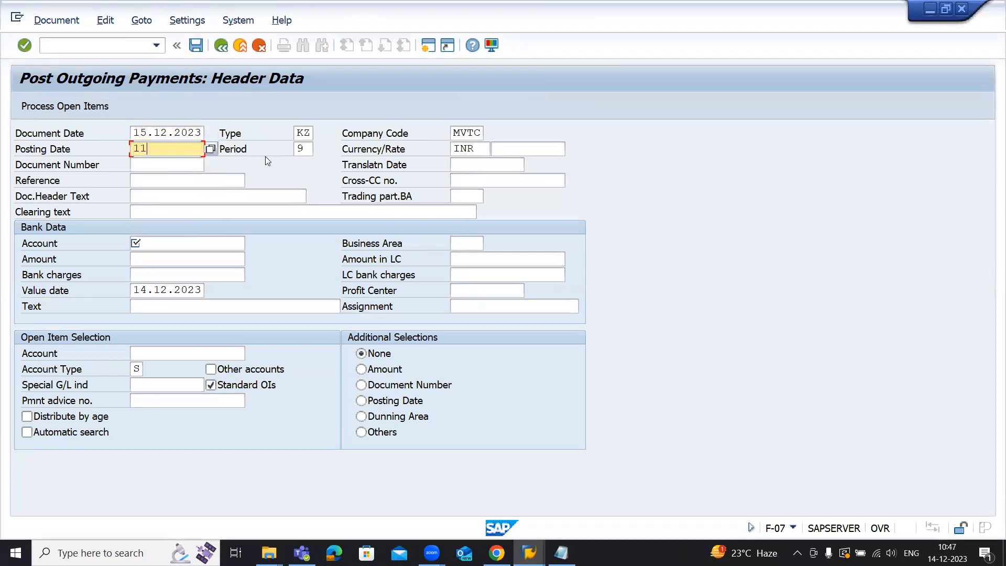
pyautogui.write('5.')
pyautogui.press('BackSpace')
pyautogui.press('BackSpace')
pyautogui.press('BackSpace')
pyautogui.write('5.12.2023')
pyautogui.click(313, 133)
pyautogui.doubleClick(313, 133)
pyautogui.write('SA')
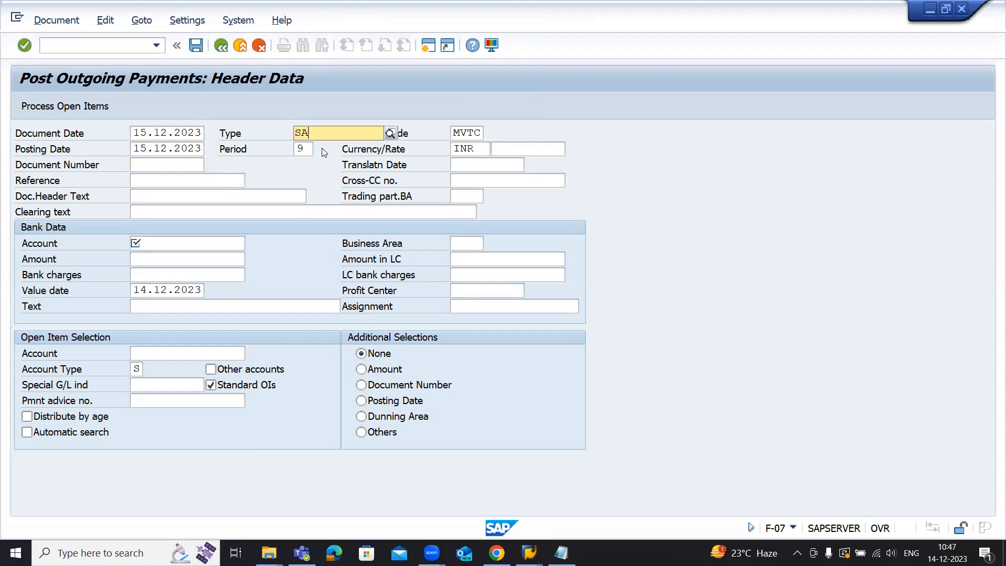
# Enter bank account 2000 with an amount of 50000 in the bank data and dismiss the line item prompt.
pyautogui.click(180, 244)
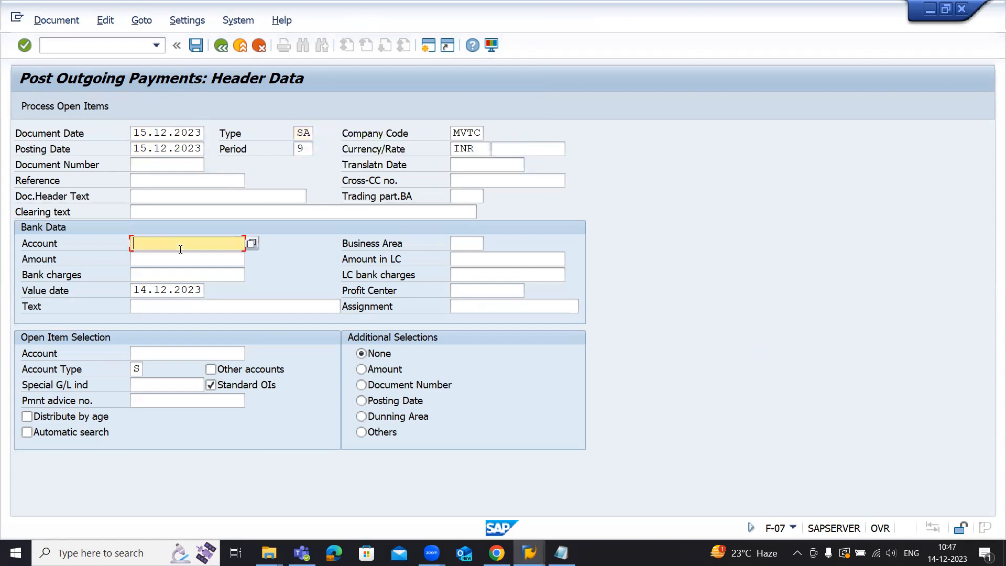
pyautogui.write('2000')
pyautogui.press('Return')
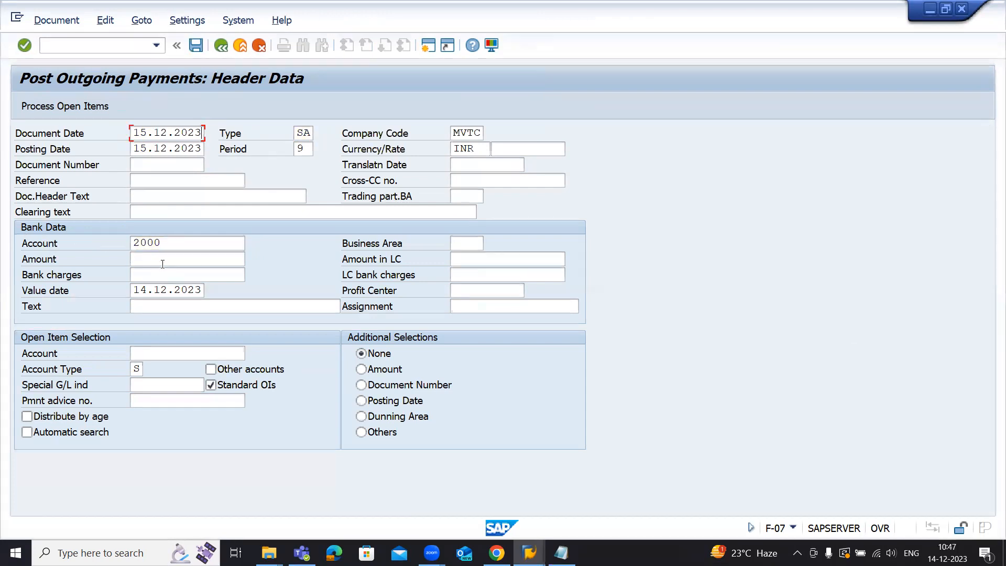
pyautogui.press('Return')
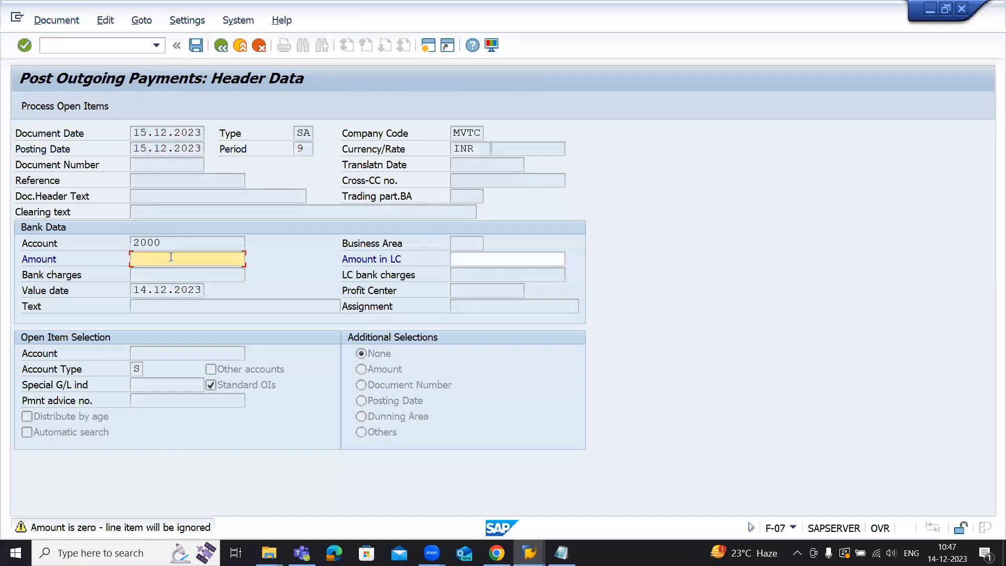
pyautogui.write('5000')
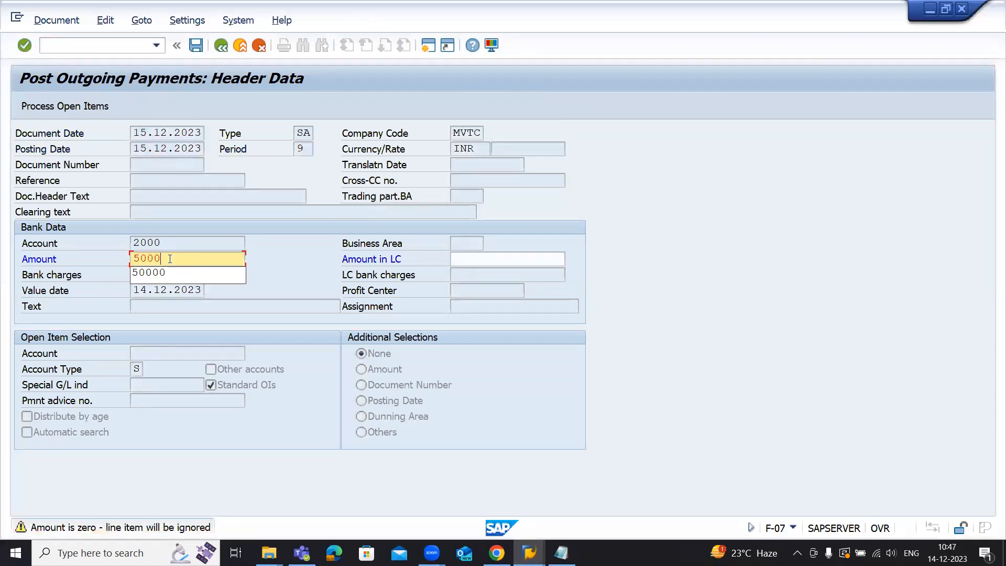
pyautogui.write('0')
pyautogui.press('Return')
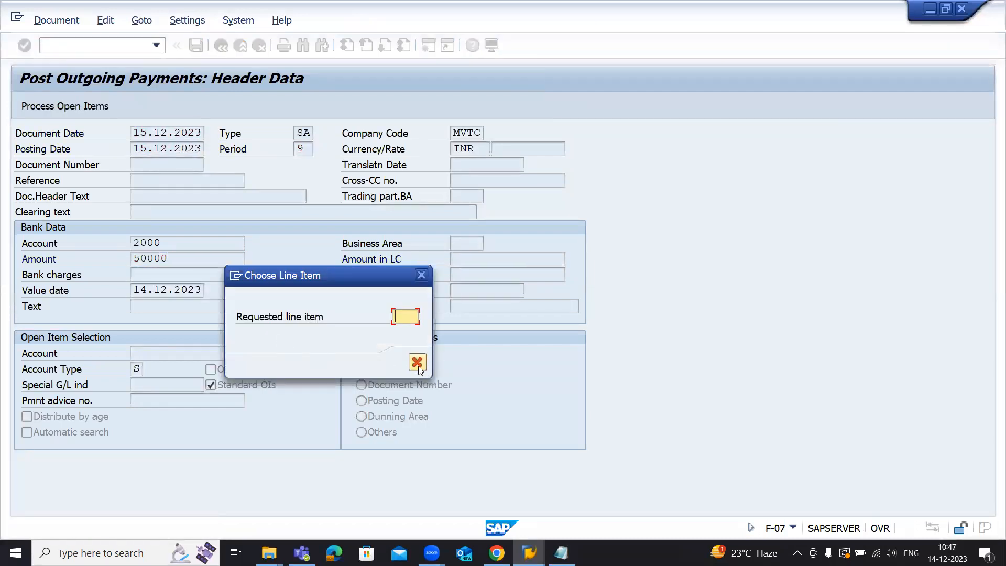
pyautogui.click(417, 363)
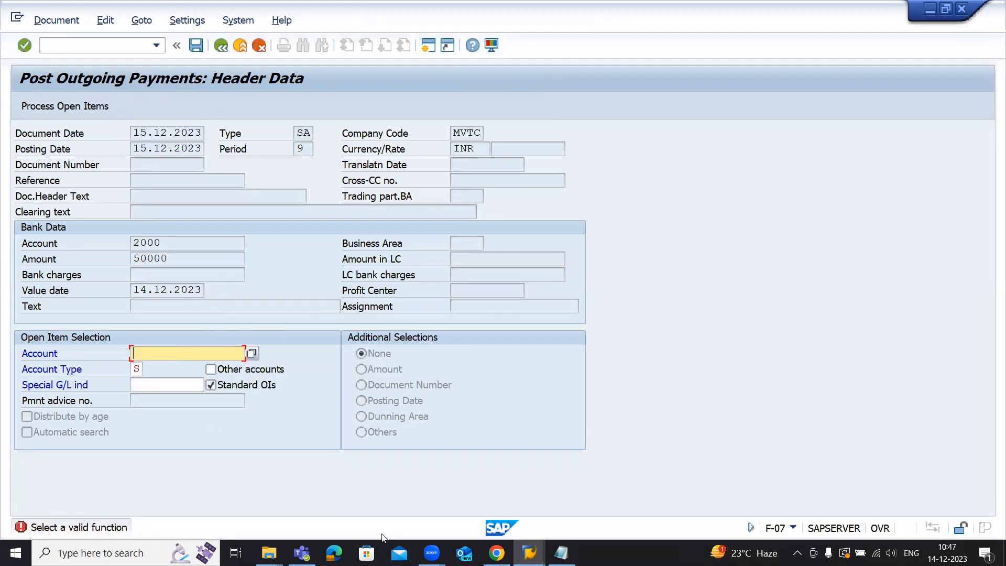
# Look up the rent outstanding account in the line item display and try to submit 1051 as the open item account.
pyautogui.moveTo(529, 552)
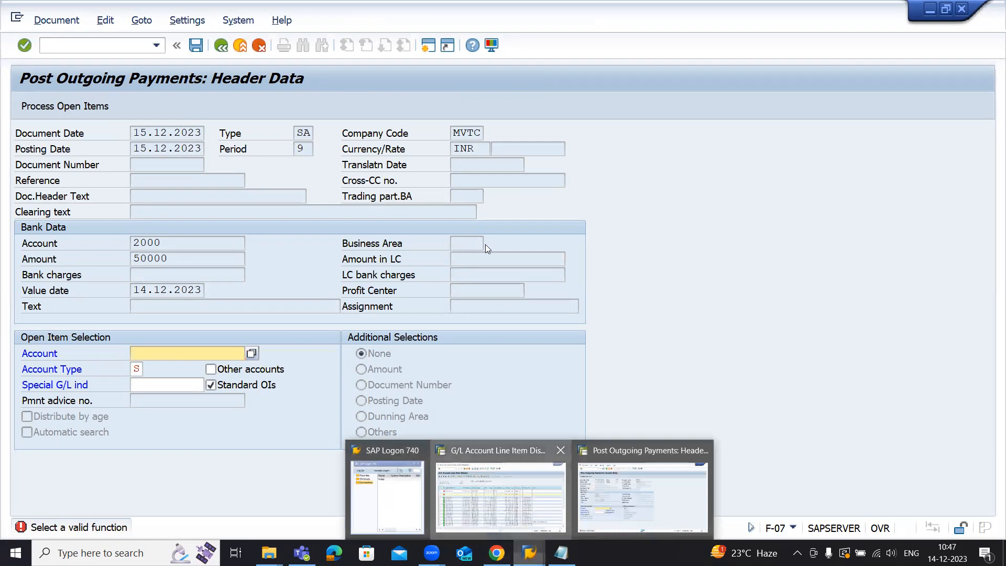
pyautogui.click(500, 496)
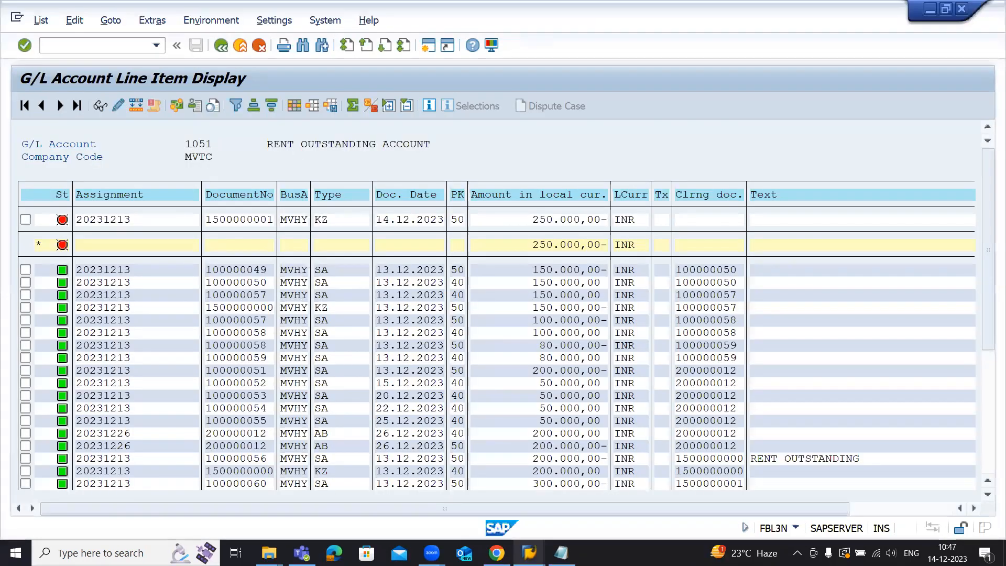
pyautogui.moveTo(528, 553)
pyautogui.click(644, 493)
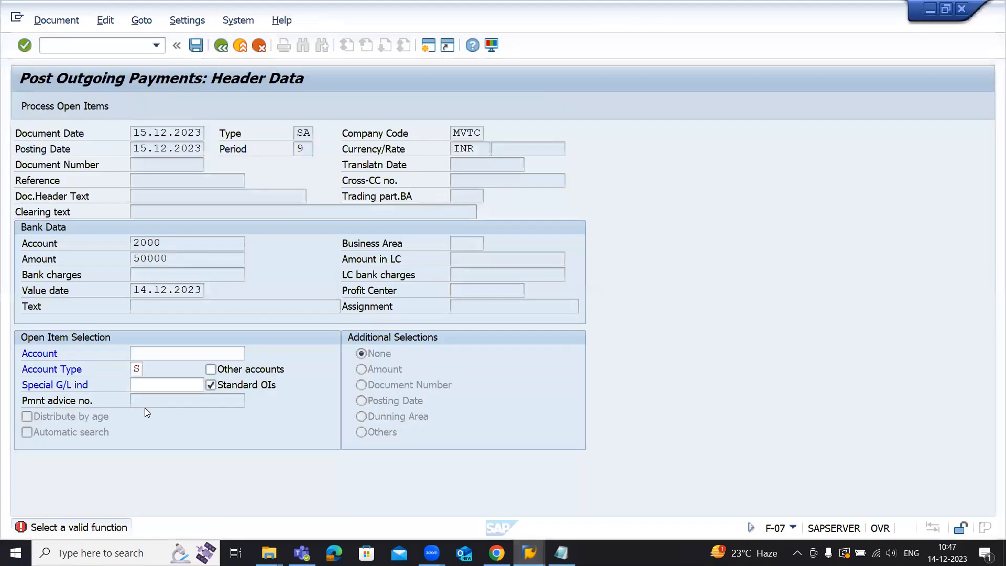
pyautogui.click(167, 353)
pyautogui.write('1051')
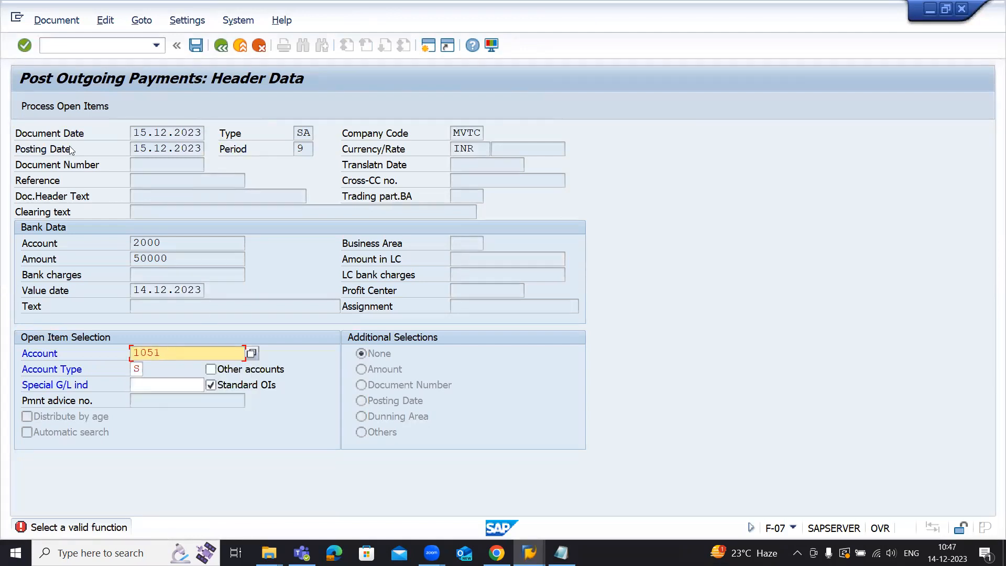
pyautogui.press('Return')
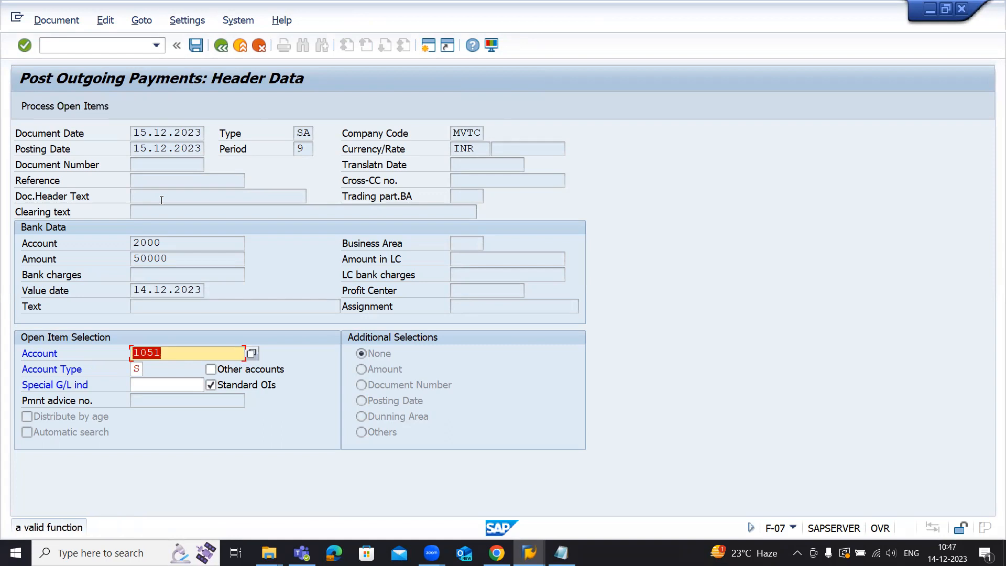
pyautogui.press('Return')
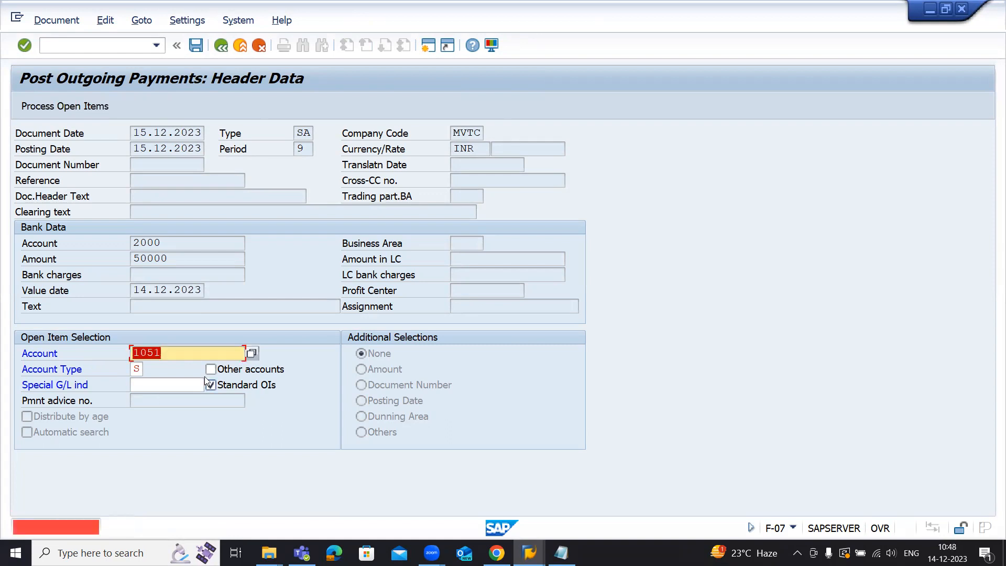
pyautogui.click(206, 354)
pyautogui.press('Return')
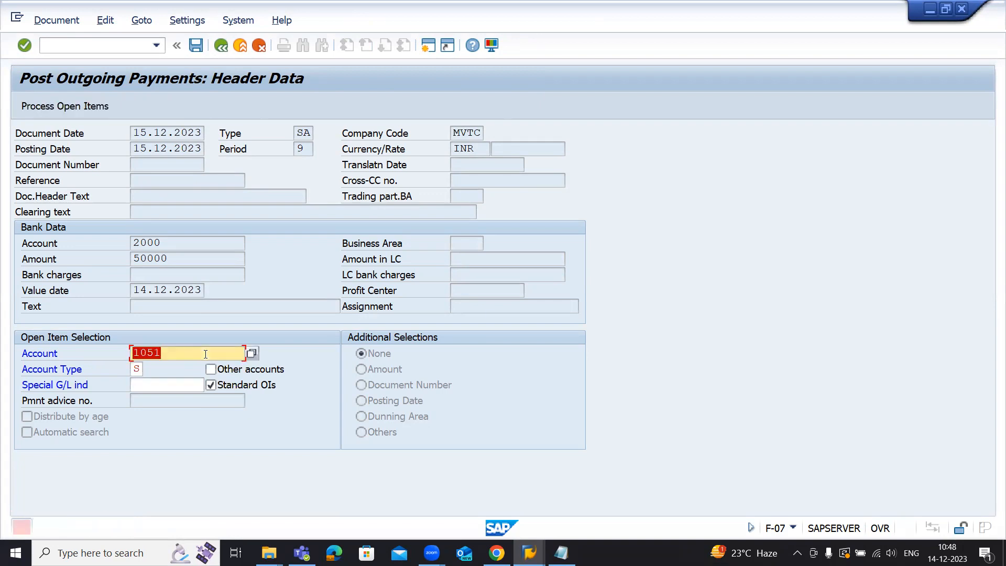
# Recheck the line item display, retry submitting the payment header, and discard the payment entry.
pyautogui.moveTo(529, 552)
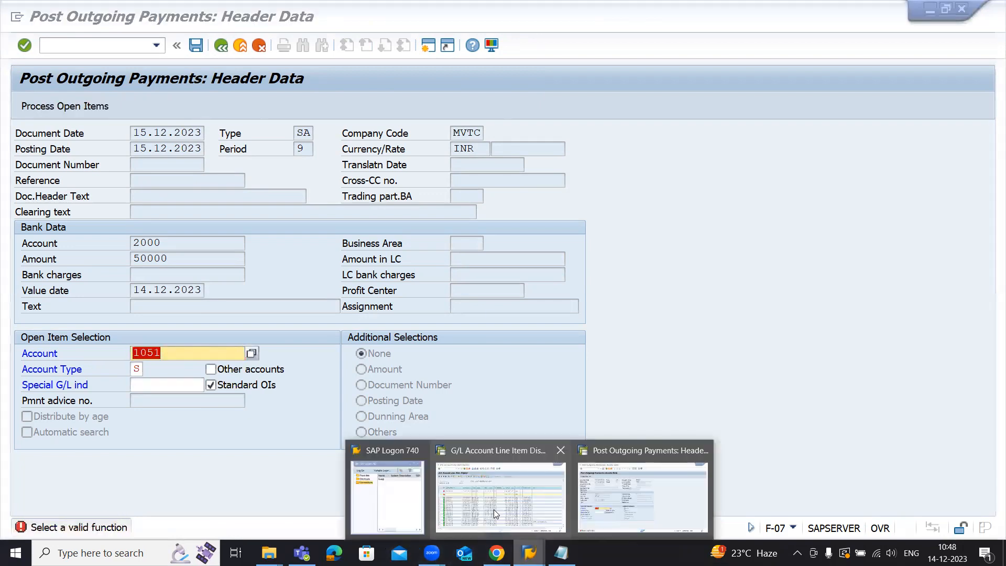
pyautogui.click(494, 509)
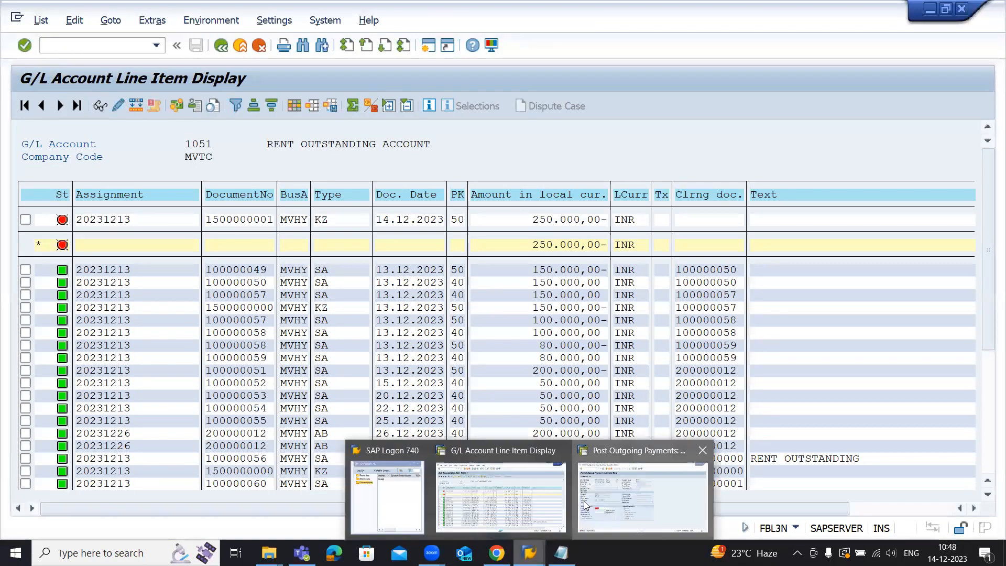
pyautogui.click(637, 510)
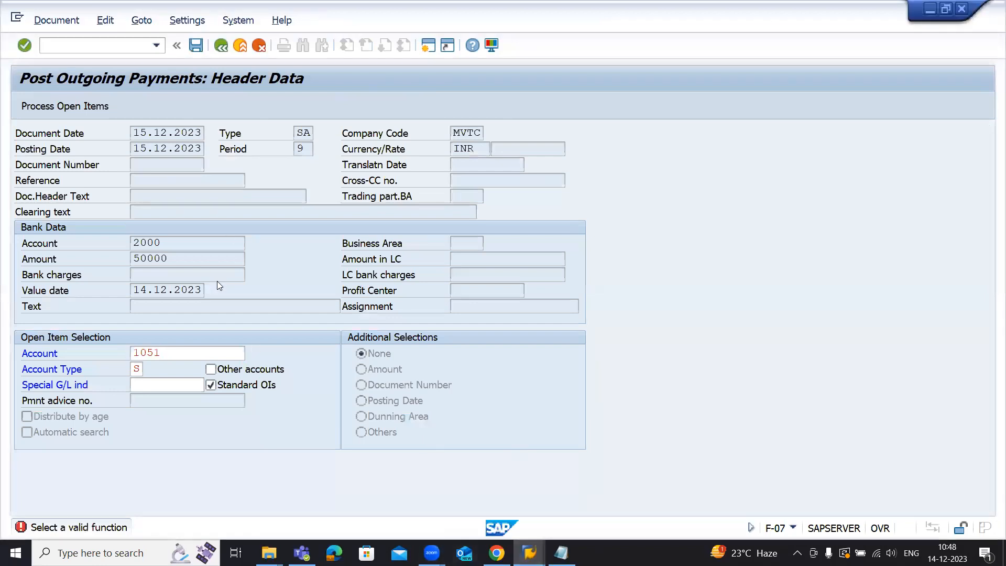
pyautogui.press('Return')
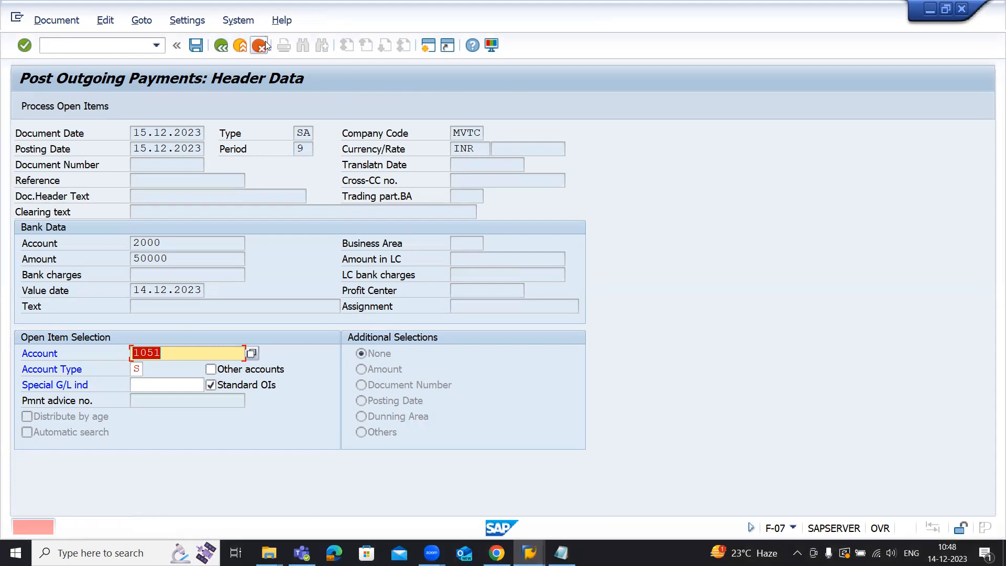
pyautogui.click(259, 45)
pyautogui.click(303, 317)
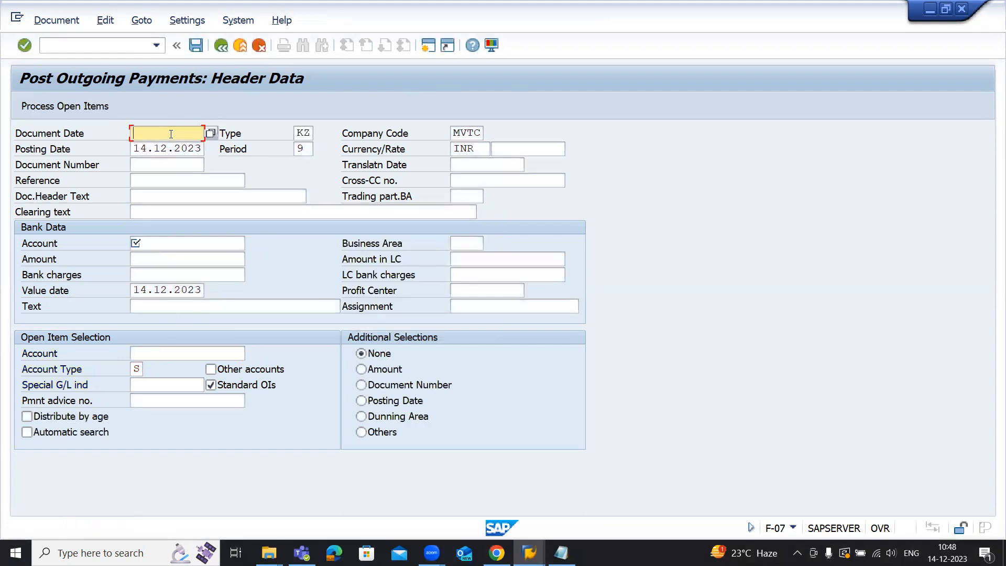
# Set the new payment's document date and posting date to 15.12.2023 and its document type to SA.
pyautogui.write('15.12.2023')
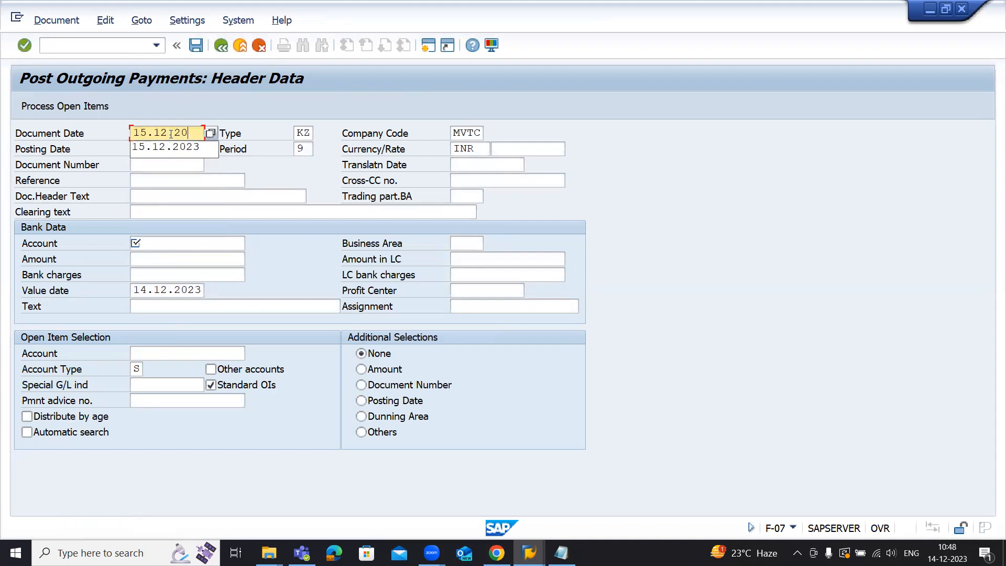
pyautogui.press('Tab')
pyautogui.press('BackSpace')
pyautogui.press('BackSpace')
pyautogui.press('BackSpace')
pyautogui.press('BackSpace')
pyautogui.press('BackSpace')
pyautogui.press('BackSpace')
pyautogui.press('BackSpace')
pyautogui.press('BackSpace')
pyautogui.press('BackSpace')
pyautogui.press('BackSpace')
pyautogui.write('15.12.2023')
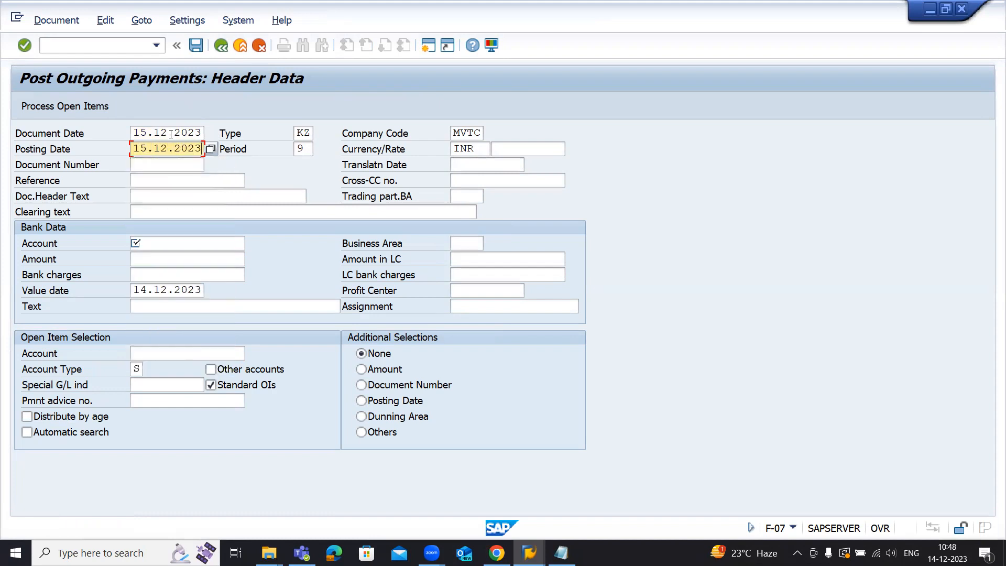
pyautogui.click(294, 128)
pyautogui.write('SA')
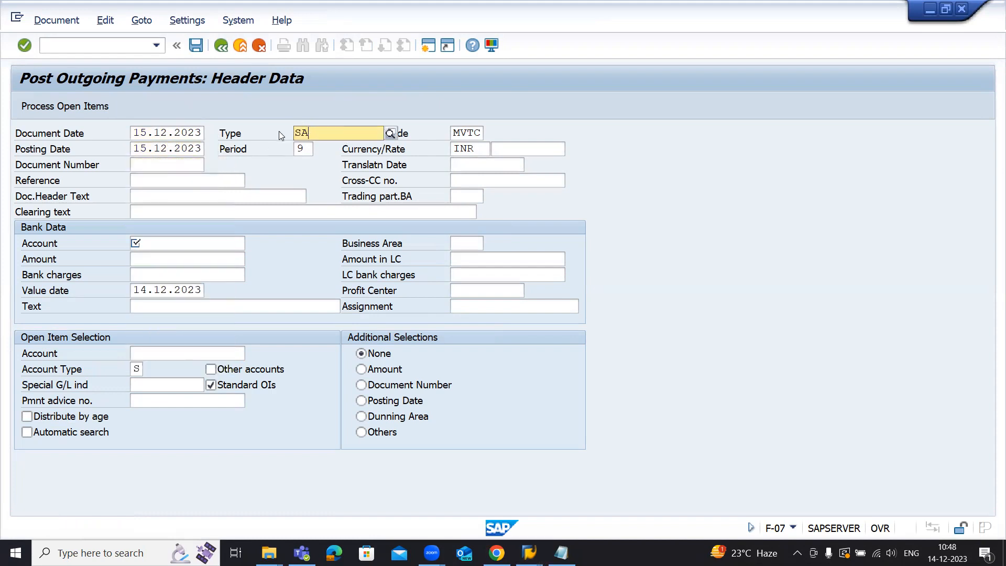
# Enter bank account 2000 with an amount of 50000 in the payment's bank data.
pyautogui.click(316, 164)
pyautogui.click(159, 244)
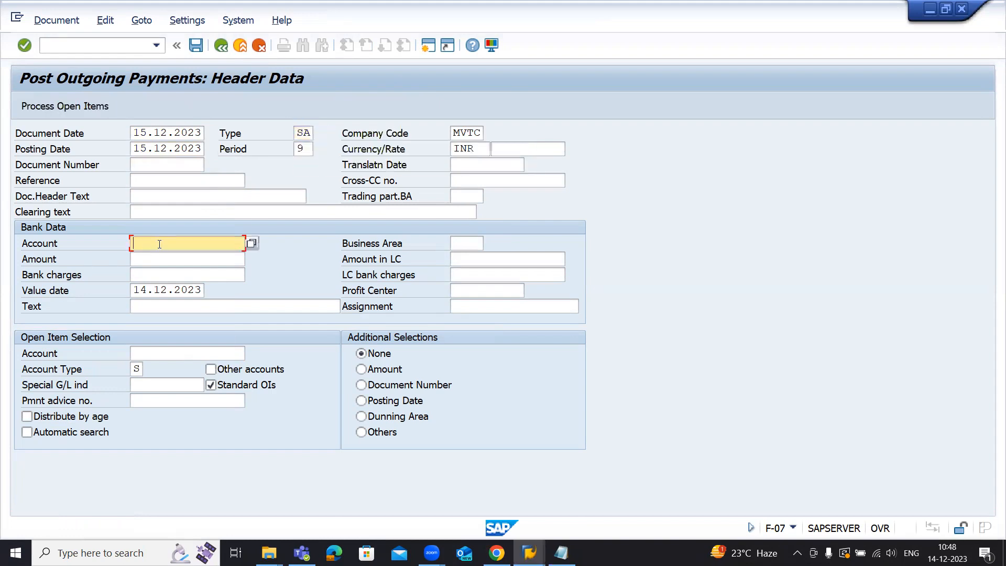
pyautogui.write('2000')
pyautogui.click(171, 257)
pyautogui.write('50000')
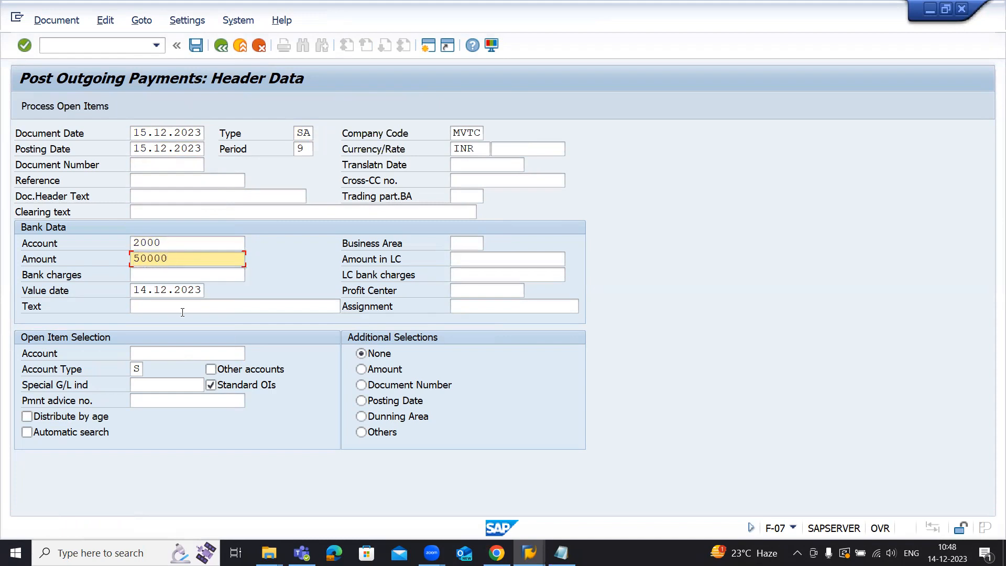
# Select account 1051 for open items and proceed to processing its open items, accepting the date warning.
pyautogui.click(190, 350)
pyautogui.write('1051')
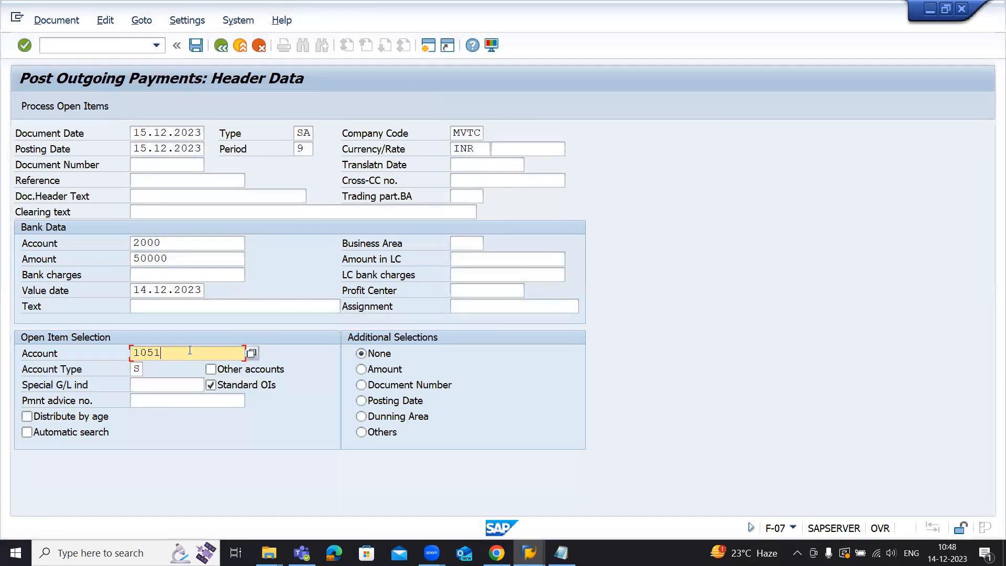
pyautogui.click(96, 107)
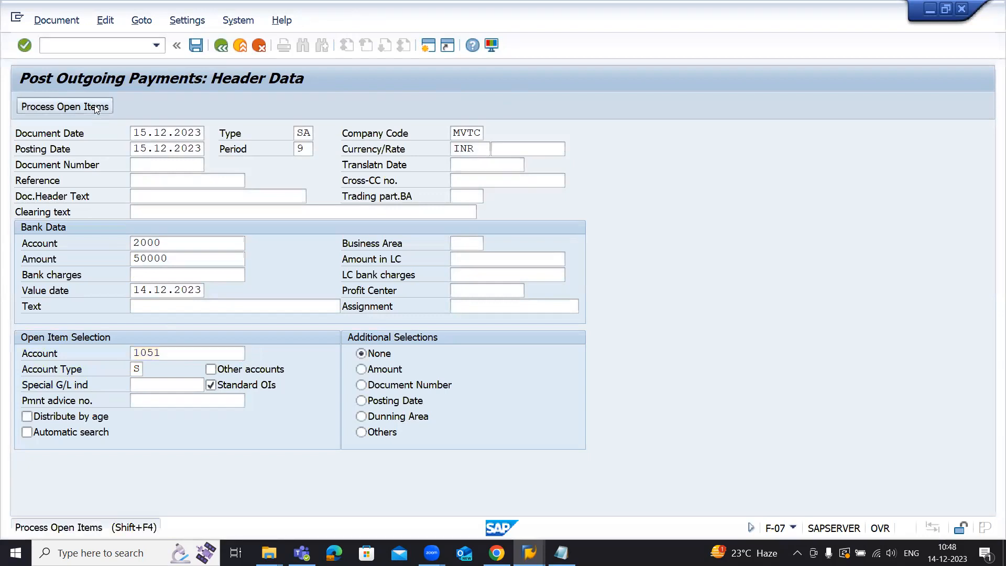
pyautogui.click(96, 107)
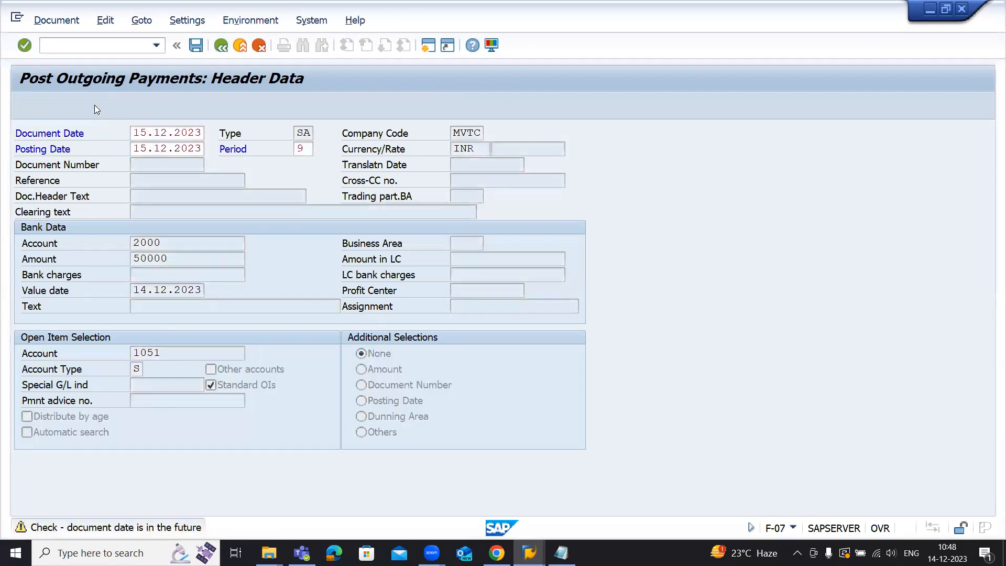
# Compare the rent item's gross amount with the entered, assigned and unassigned amounts, and try to post the payment without a partial amount.
pyautogui.moveTo(375, 195); pyautogui.dragTo(301, 198)
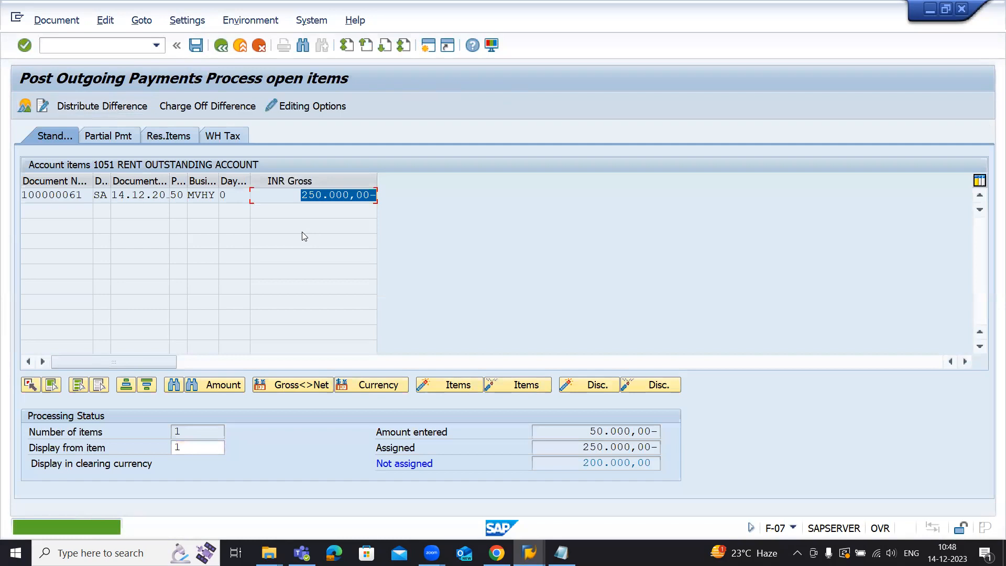
pyautogui.doubleClick(593, 430)
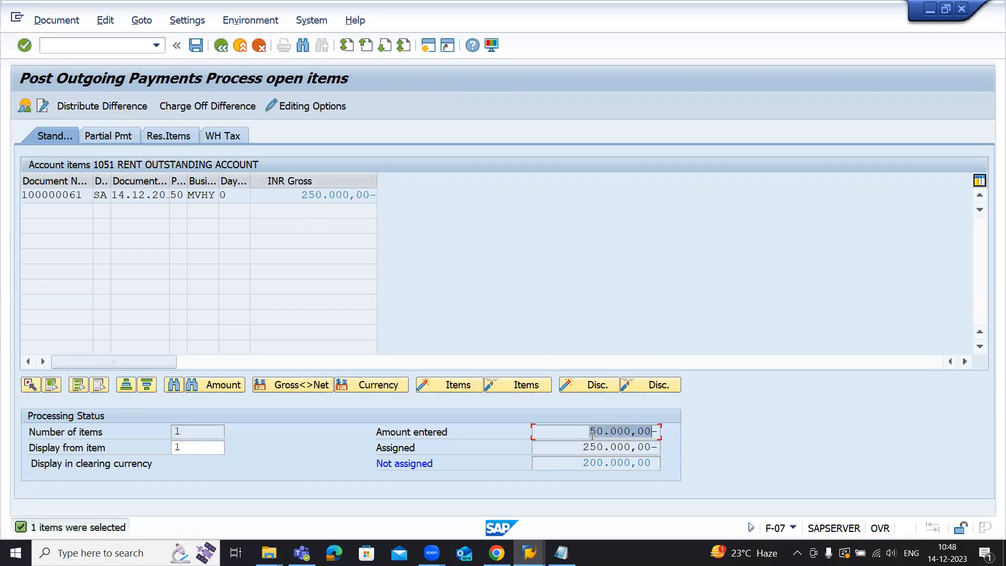
pyautogui.moveTo(580, 445); pyautogui.dragTo(660, 448)
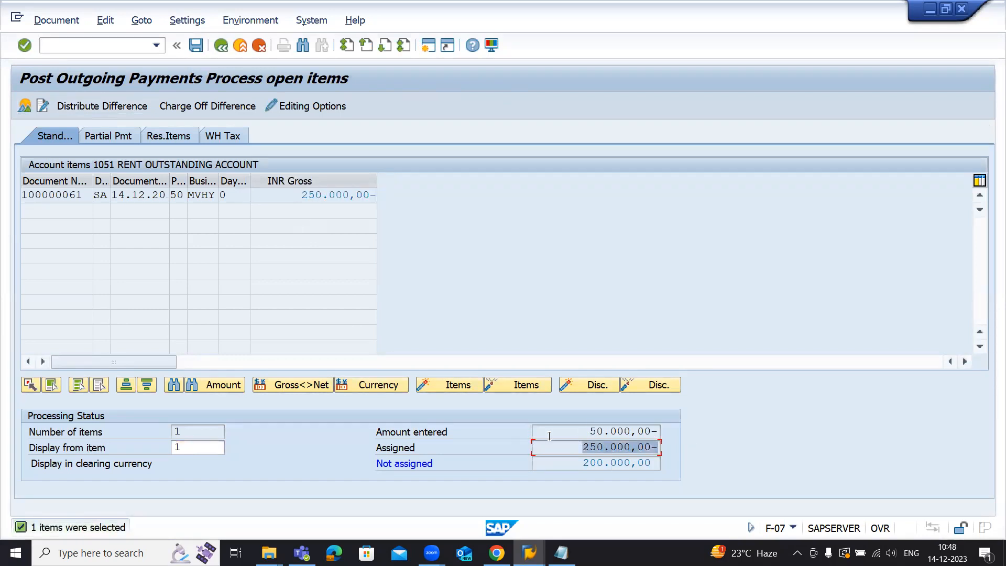
pyautogui.moveTo(595, 435); pyautogui.dragTo(811, 430)
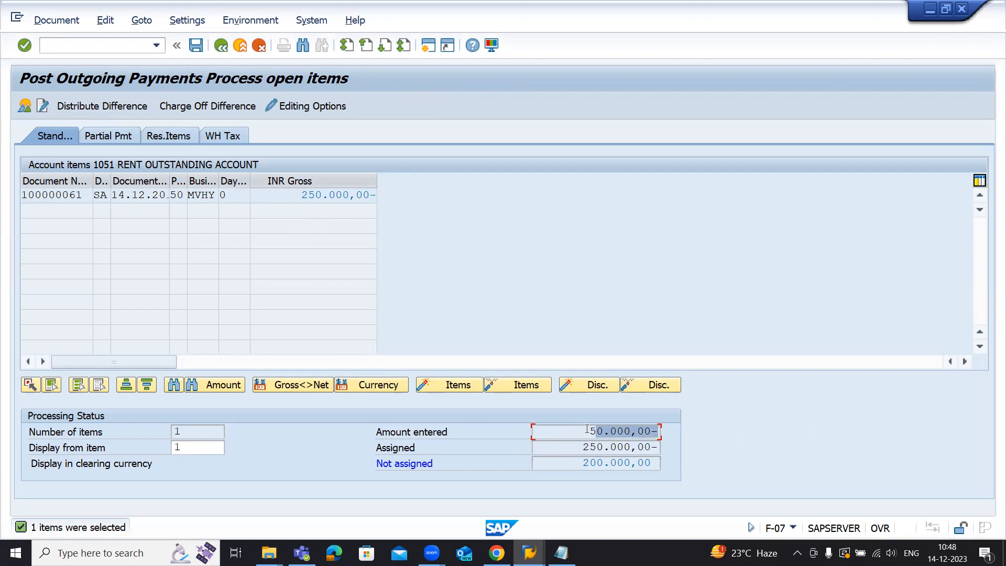
pyautogui.moveTo(561, 468); pyautogui.dragTo(736, 466)
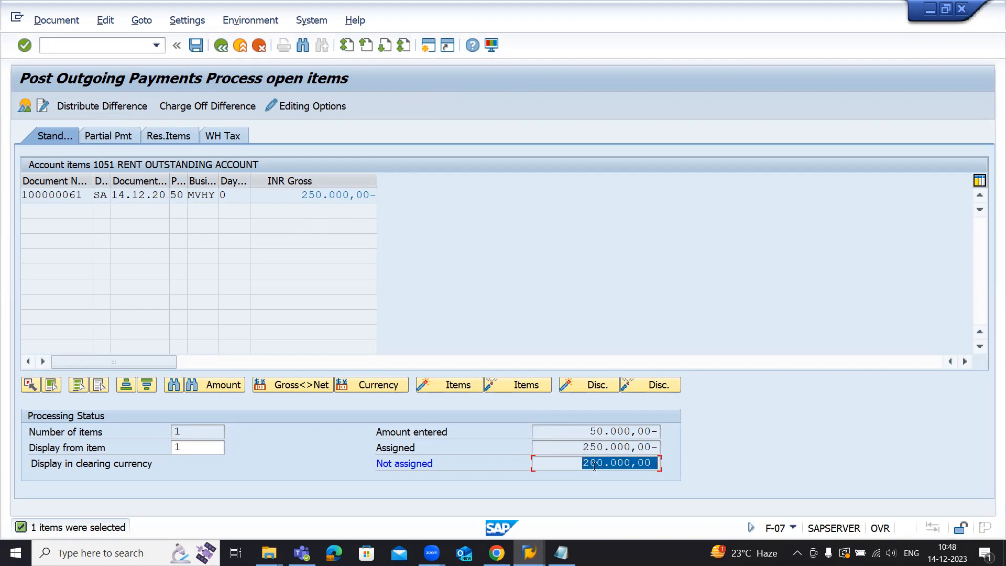
pyautogui.click(195, 46)
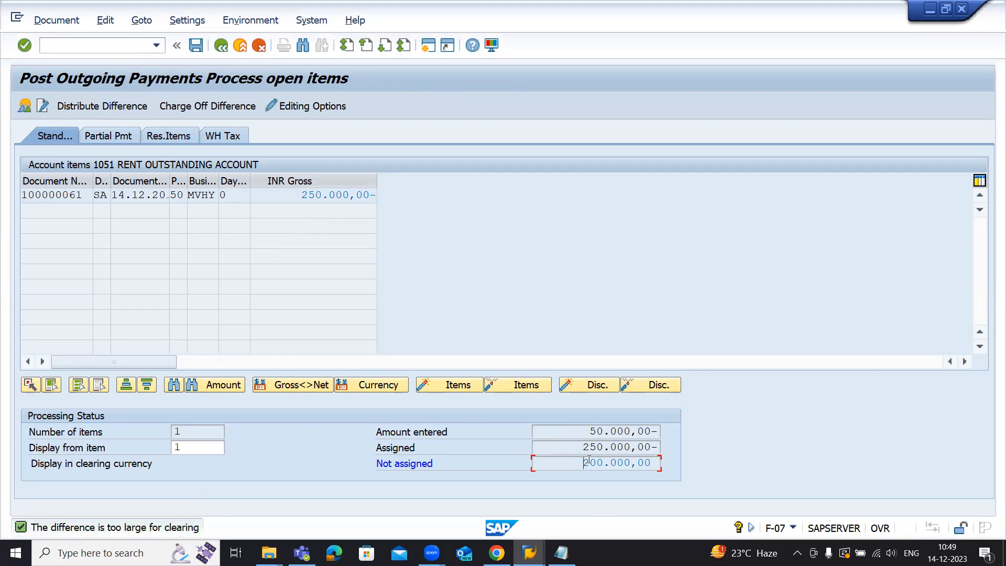
pyautogui.moveTo(658, 464); pyautogui.dragTo(582, 449)
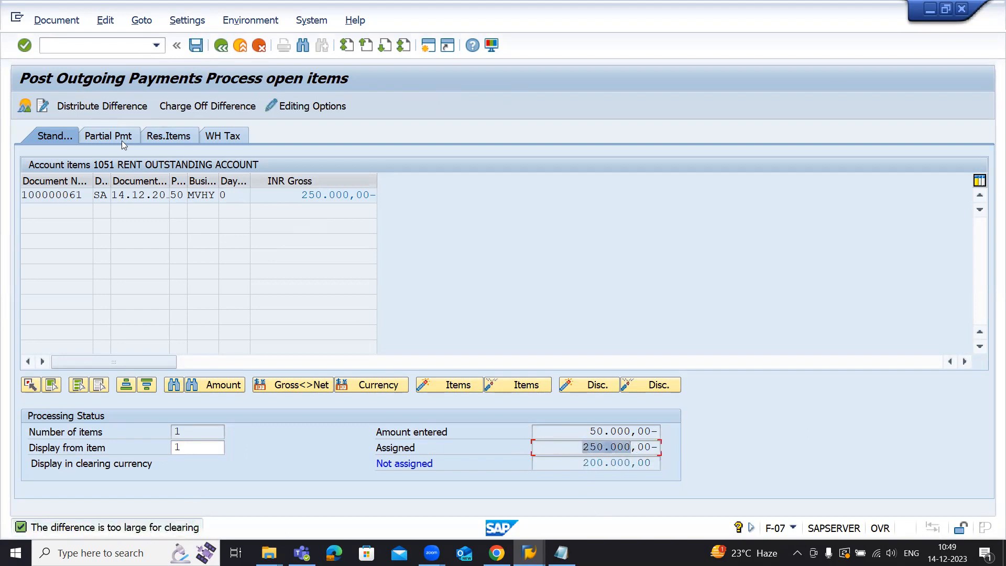
# Enter a partial payment amount of 50000 for the rent outstanding item and check the unassigned amount.
pyautogui.click(100, 138)
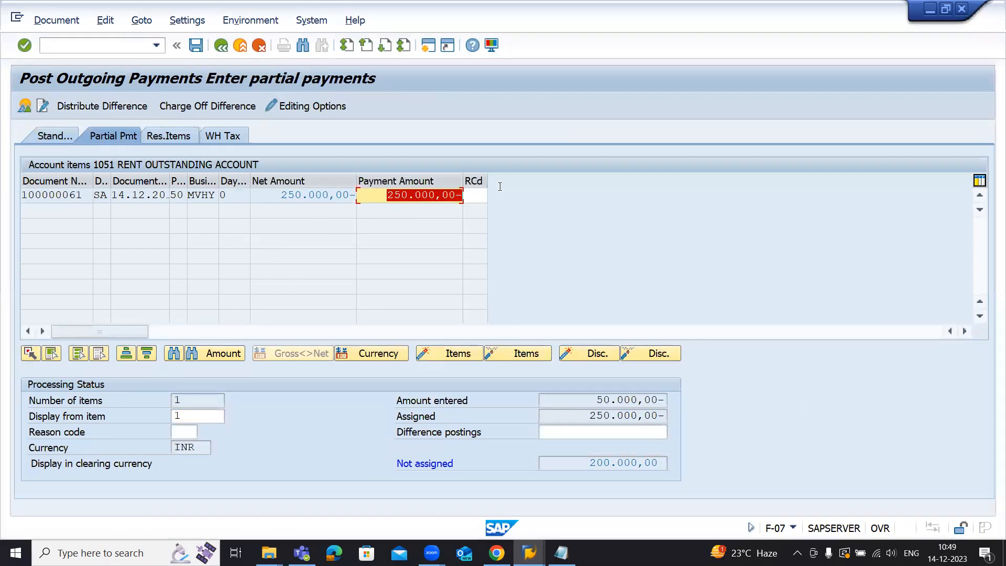
pyautogui.press('Delete')
pyautogui.write('50000')
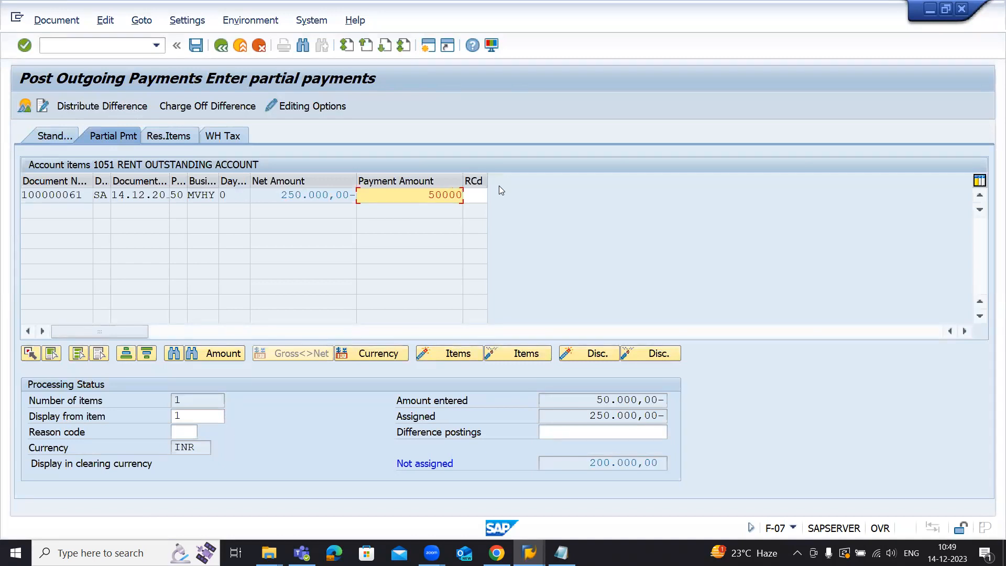
pyautogui.press('Return')
pyautogui.click(634, 463)
pyautogui.moveTo(632, 463); pyautogui.dragTo(691, 459)
pyautogui.moveTo(599, 459); pyautogui.dragTo(657, 466)
pyautogui.click(616, 461)
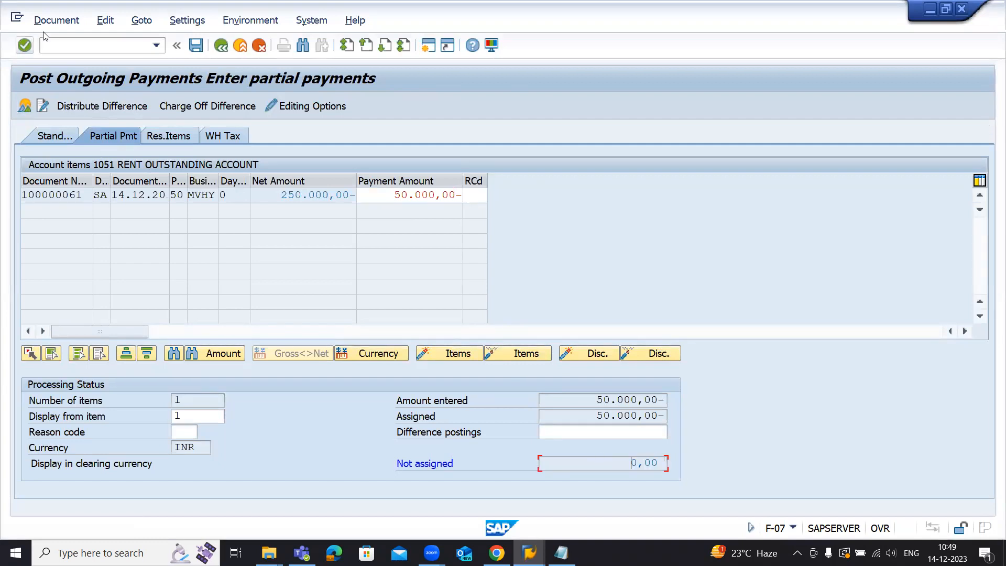
# Simulate the partial payment document, review its bank and rent outstanding line items, and post it.
pyautogui.click(24, 105)
pyautogui.click(57, 20)
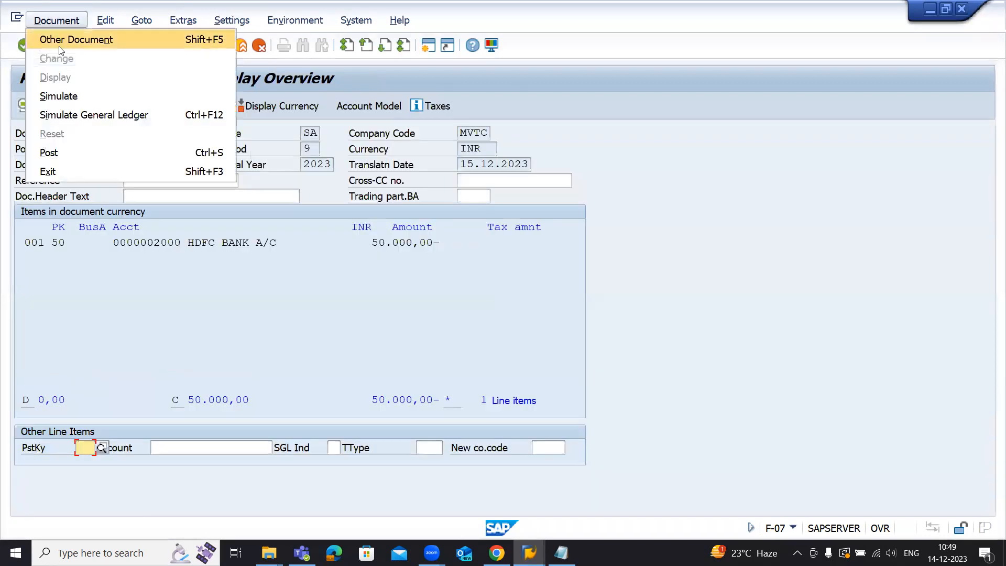
pyautogui.click(61, 96)
pyautogui.moveTo(318, 258); pyautogui.dragTo(7, 243)
pyautogui.moveTo(293, 245); pyautogui.dragTo(31, 245)
pyautogui.click(117, 273)
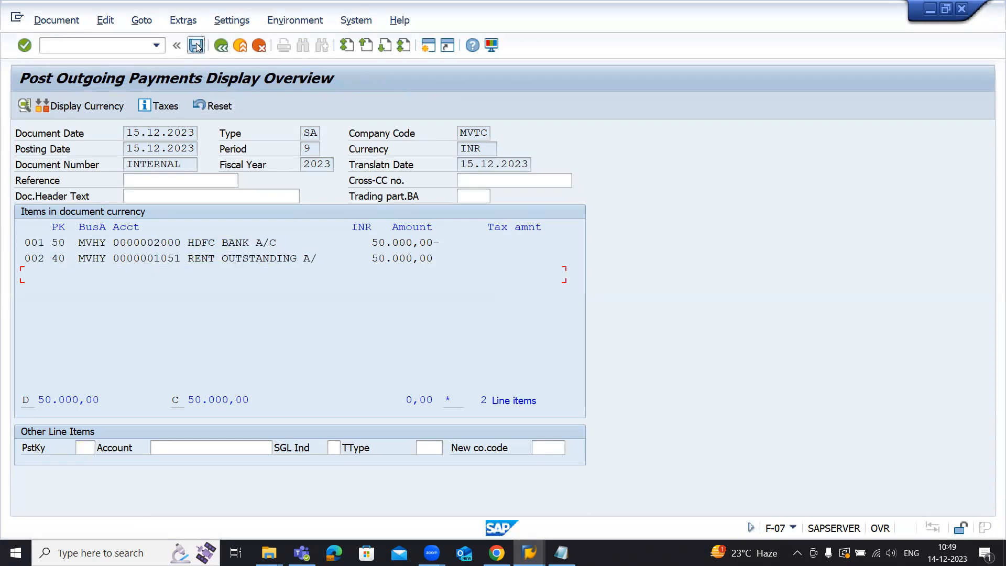
pyautogui.click(196, 46)
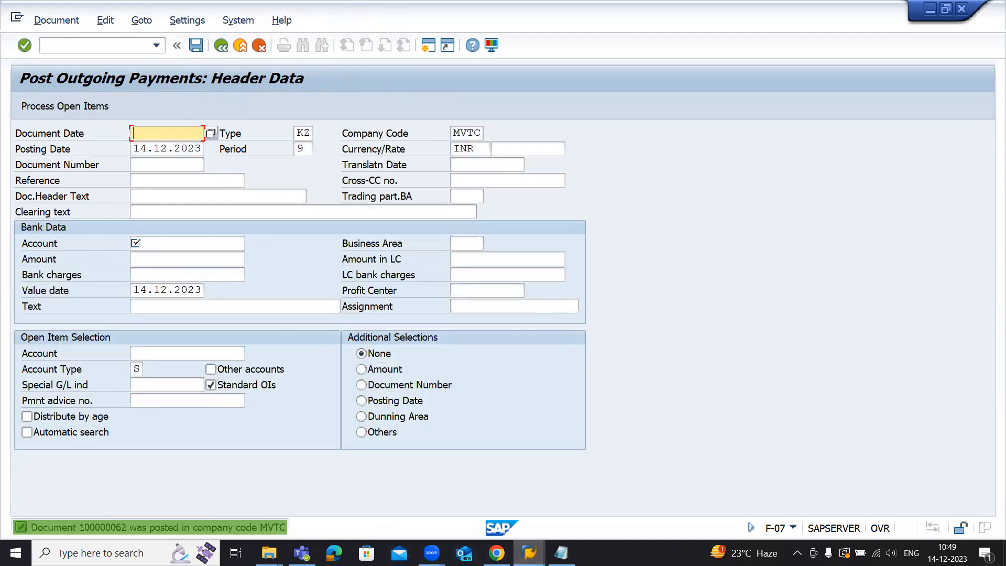
# Refresh the line item display of rent outstanding account 1051 and check the newly posted payment item.
pyautogui.moveTo(529, 552)
pyautogui.click(484, 489)
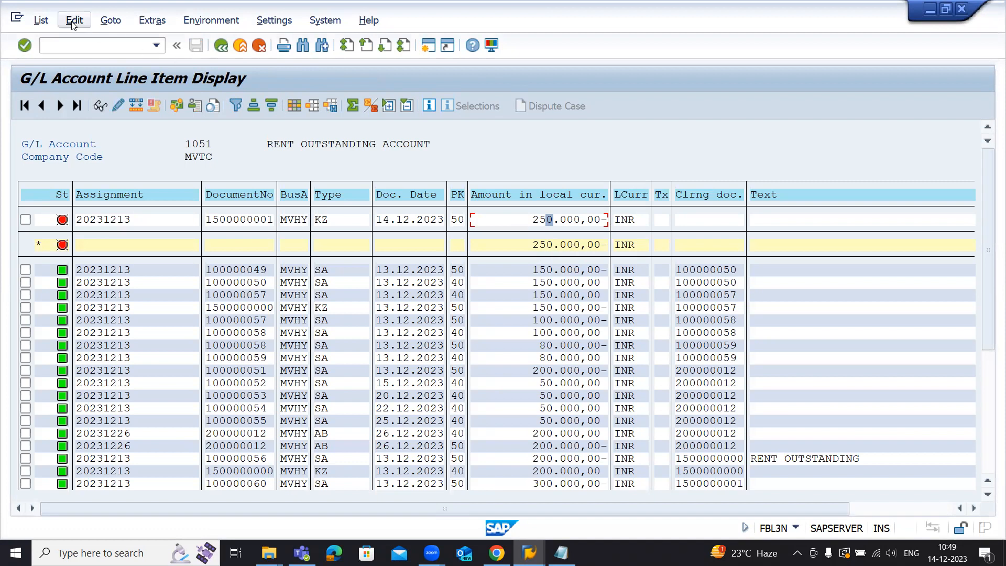
pyautogui.click(41, 20)
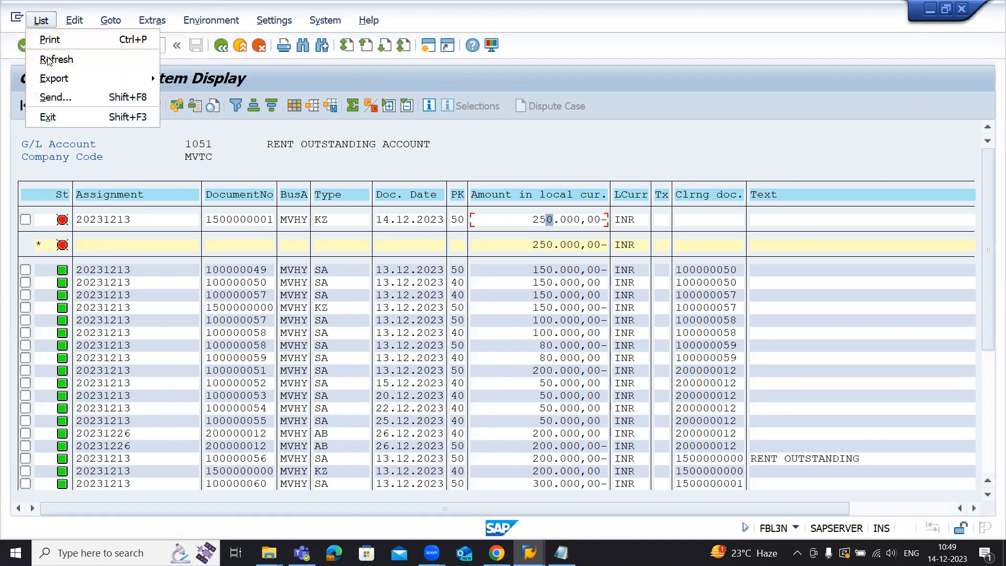
pyautogui.click(49, 58)
pyautogui.click(551, 231)
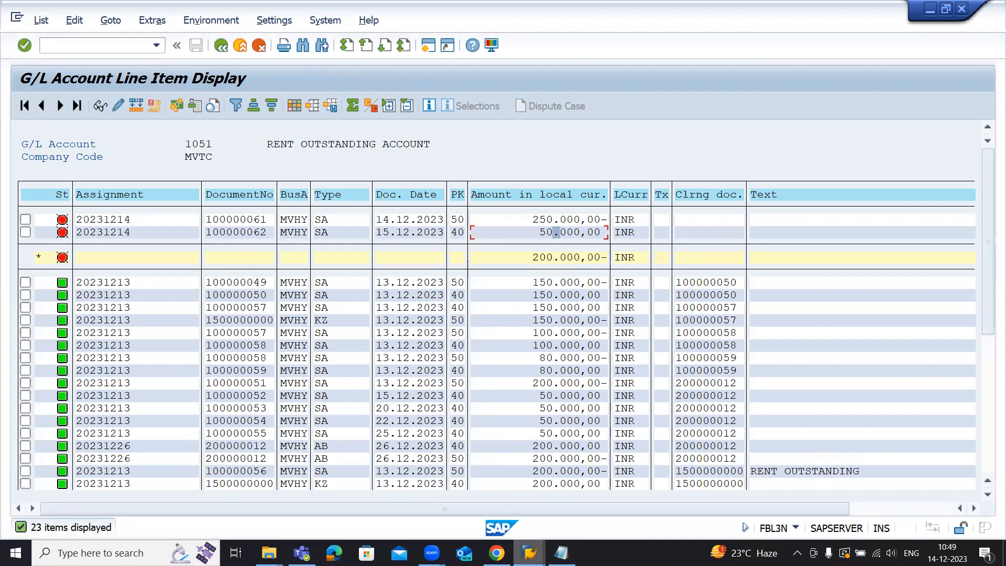
# Return to the outgoing payment entry and set its document date and posting date to 16.12.2023 and its document type to SA.
pyautogui.moveTo(529, 553)
pyautogui.click(604, 495)
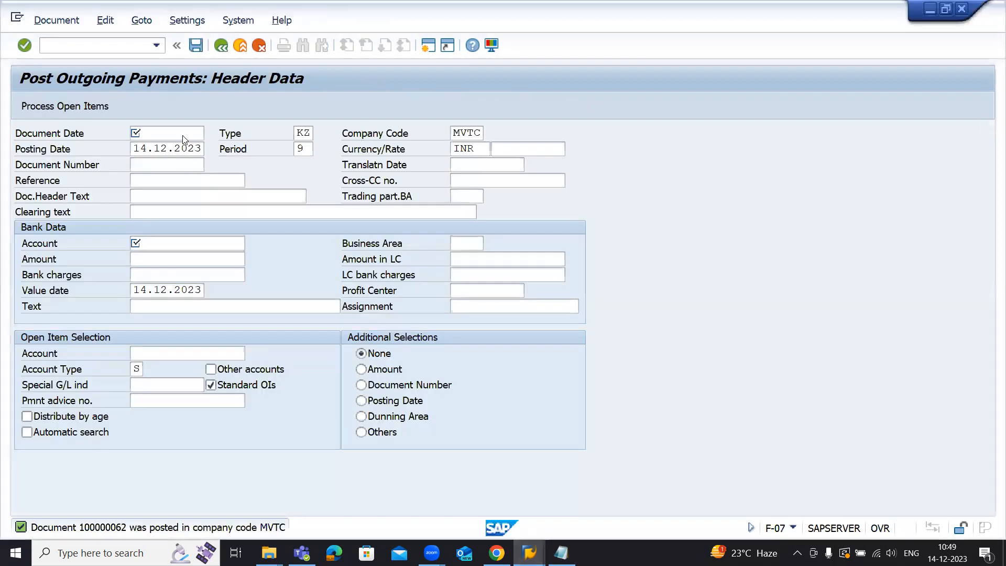
pyautogui.click(183, 135)
pyautogui.write('16.12.2023')
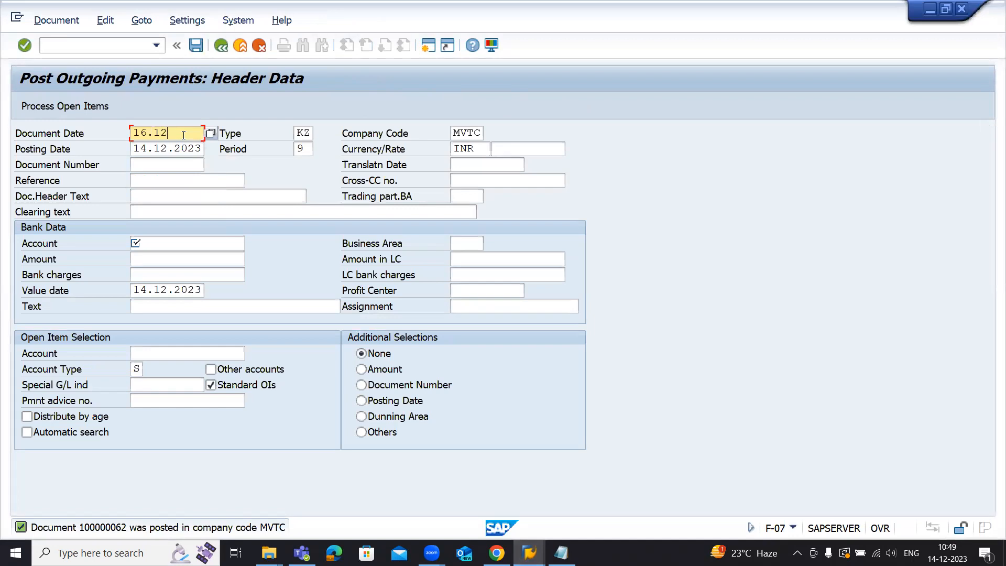
pyautogui.press('Tab')
pyautogui.press('BackSpace')
pyautogui.press('BackSpace')
pyautogui.press('BackSpace')
pyautogui.press('BackSpace')
pyautogui.press('BackSpace')
pyautogui.press('BackSpace')
pyautogui.press('BackSpace')
pyautogui.press('BackSpace')
pyautogui.press('BackSpace')
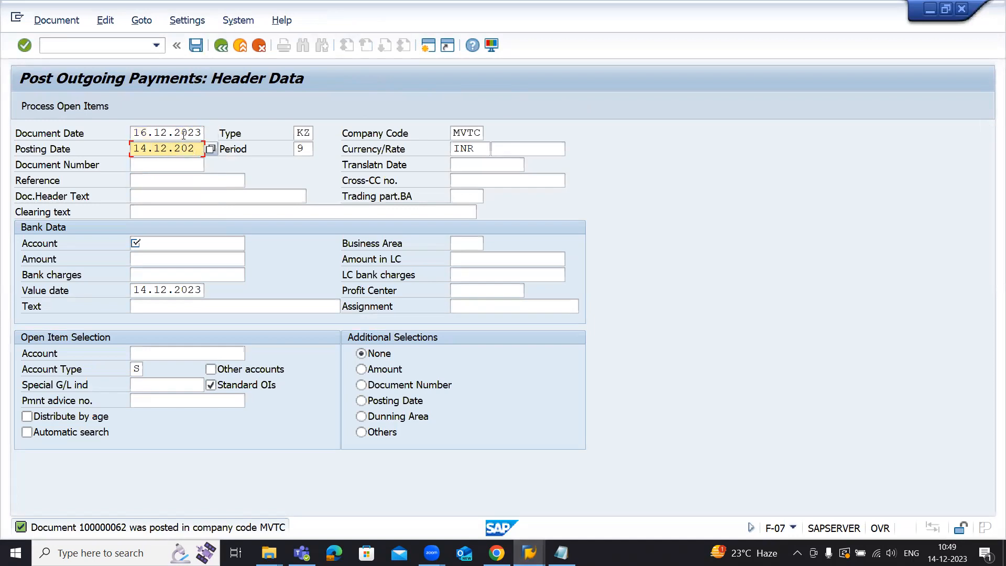
pyautogui.write('6.12.2023')
pyautogui.doubleClick(303, 133)
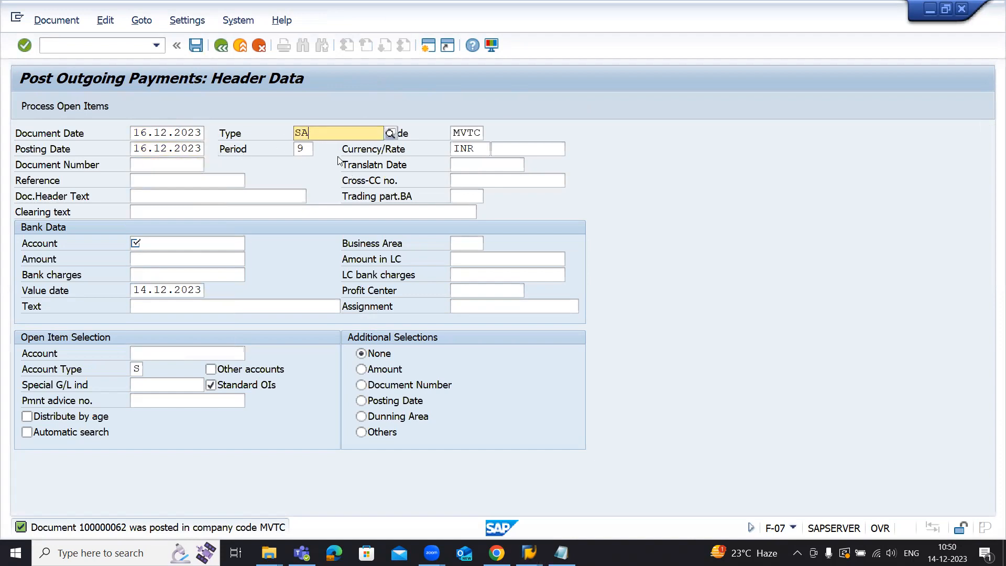
pyautogui.press('F4')
pyautogui.click(319, 160)
# Enter bank account 2000 with an amount of 200000 in the new payment's bank data.
pyautogui.click(194, 244)
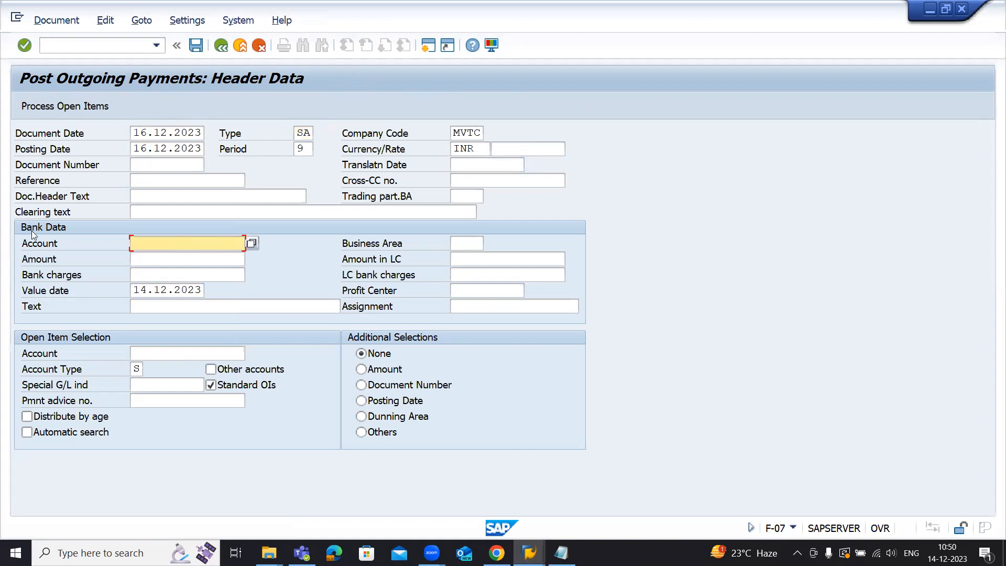
pyautogui.write('2000')
pyautogui.click(172, 254)
pyautogui.write('50000')
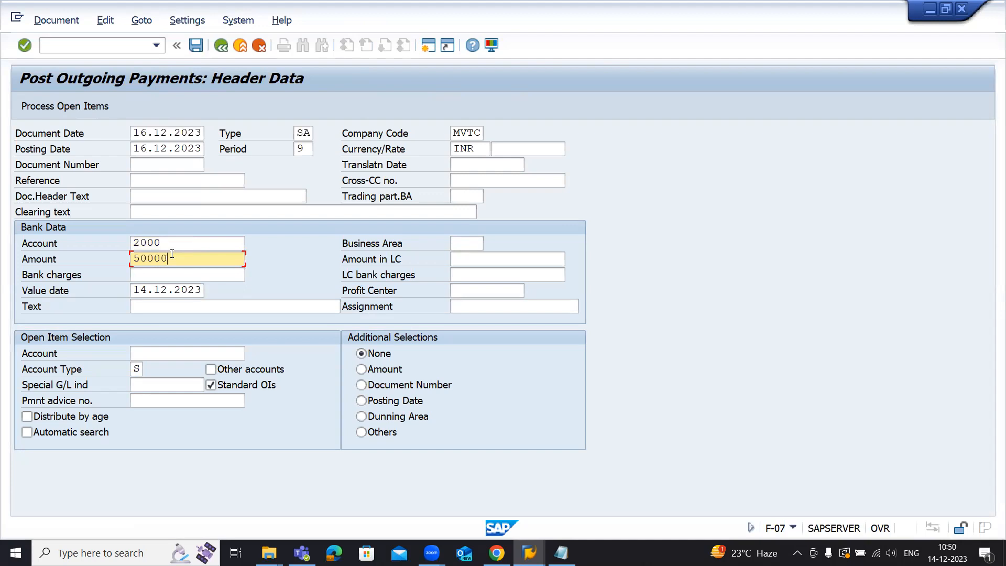
pyautogui.doubleClick(172, 254)
pyautogui.press('BackSpace')
pyautogui.write('20000')
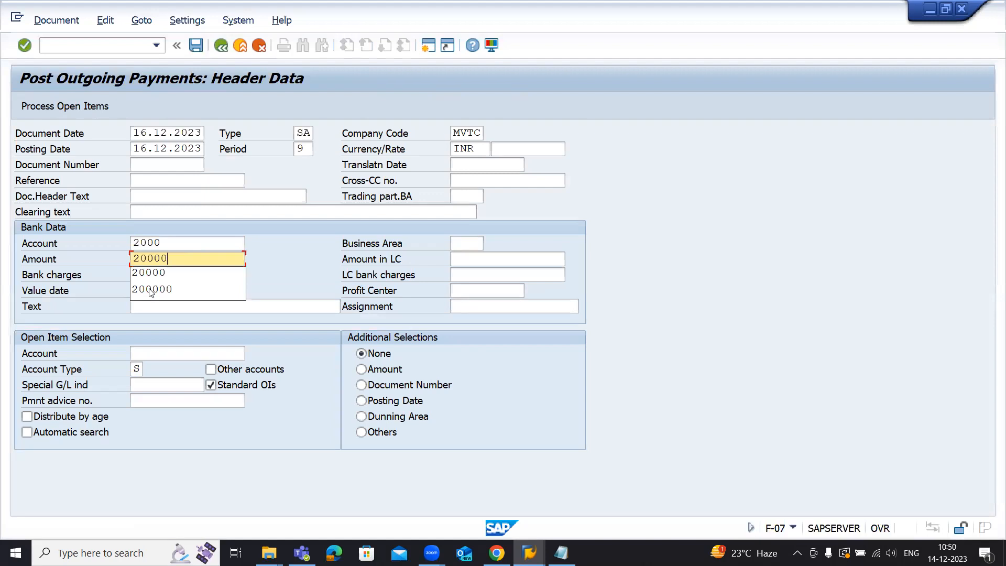
pyautogui.click(151, 289)
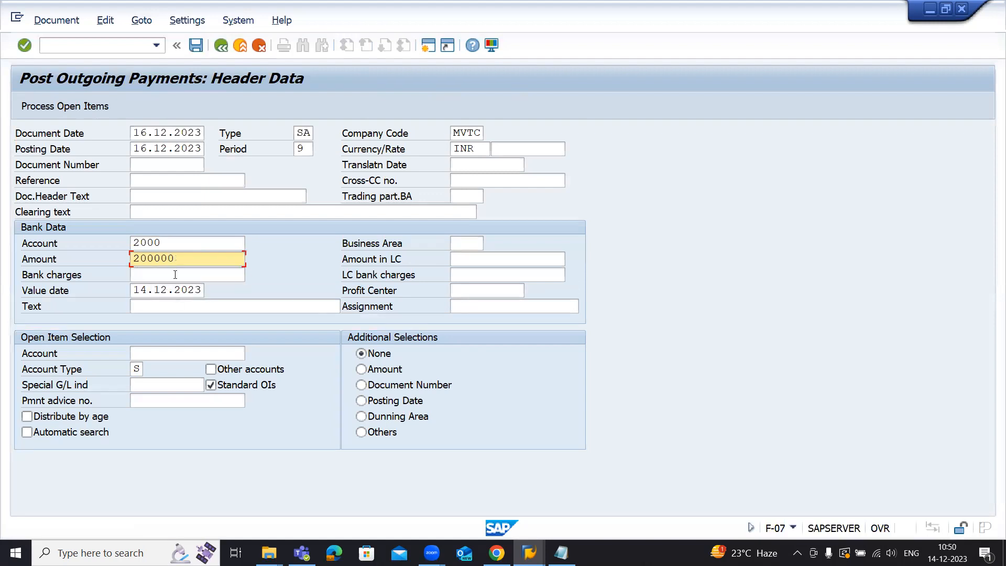
# Choose 1051 as the new payment's open item account and bring up its open items for processing, accepting the date warning.
pyautogui.click(169, 354)
pyautogui.write('1051')
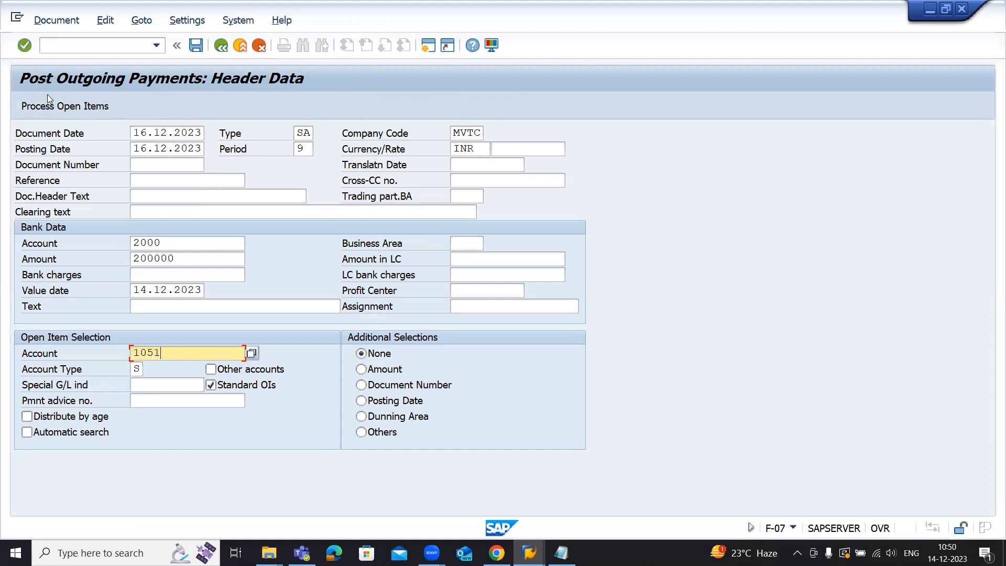
pyautogui.click(47, 106)
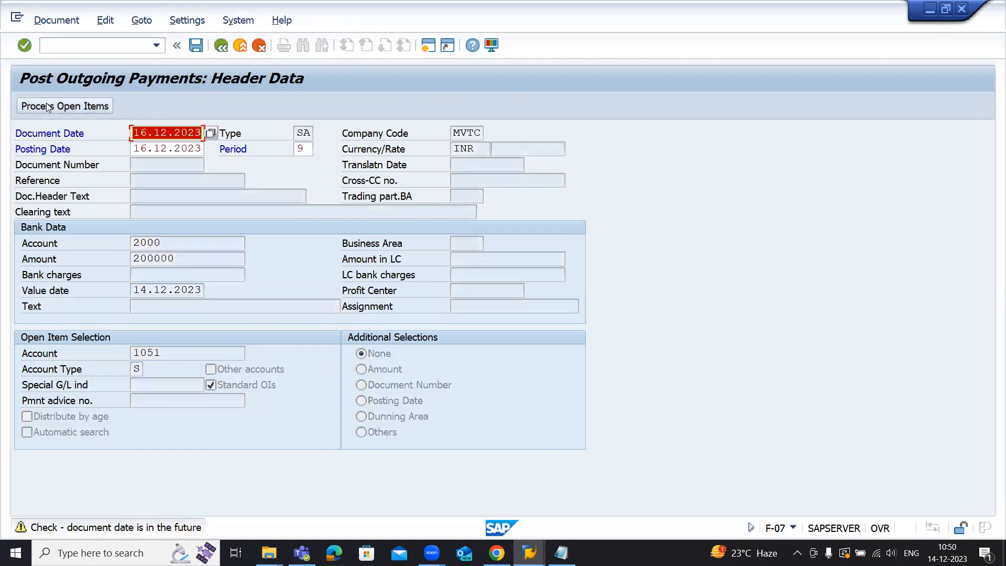
pyautogui.click(46, 106)
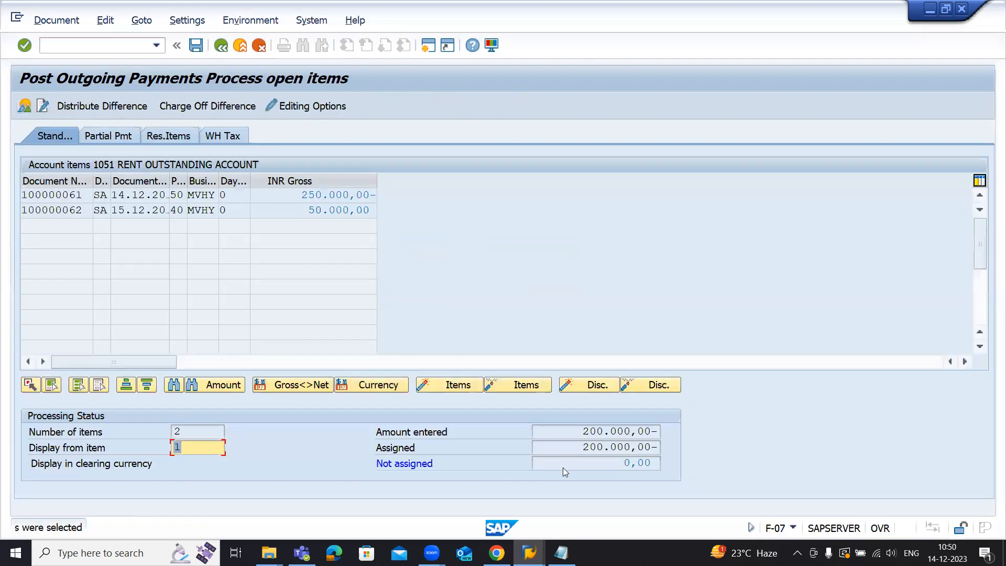
# Compare the gross amounts of the original rent item and the partial payment with the amount entered for the final payment.
pyautogui.moveTo(295, 194); pyautogui.dragTo(364, 195)
pyautogui.click(363, 195)
pyautogui.moveTo(300, 195); pyautogui.dragTo(473, 215)
pyautogui.moveTo(303, 211); pyautogui.dragTo(378, 211)
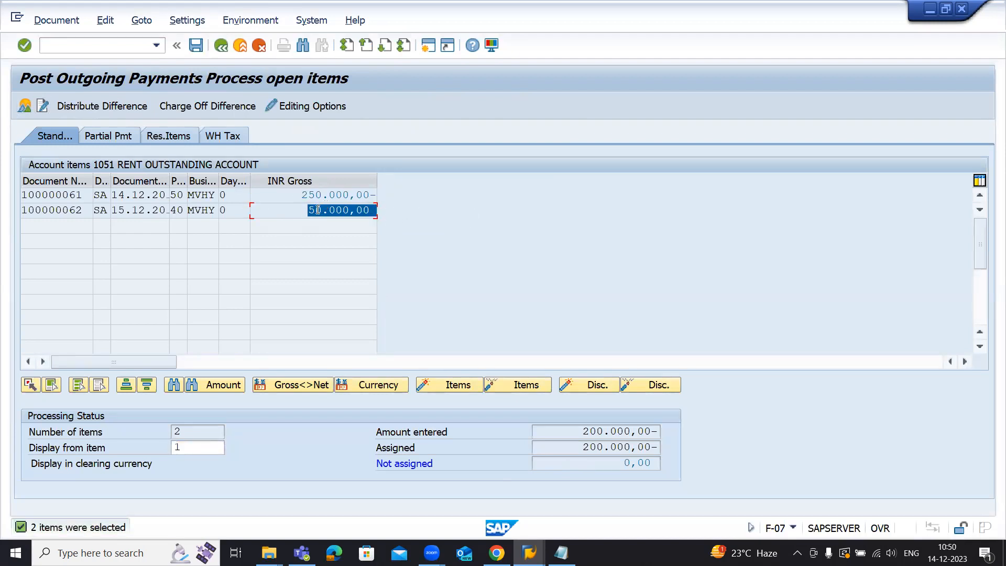
pyautogui.doubleClick(325, 210)
pyautogui.moveTo(294, 196); pyautogui.dragTo(433, 211)
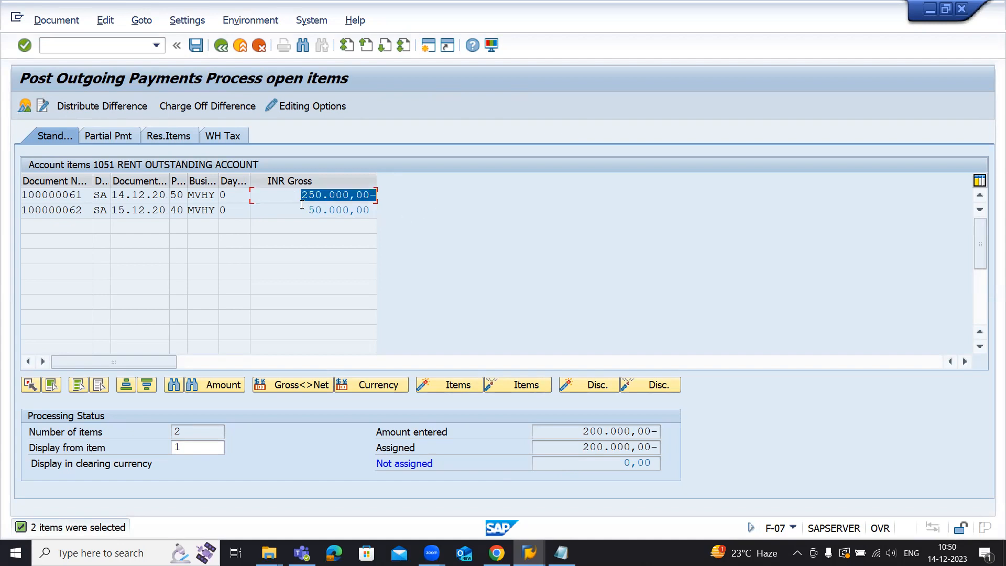
pyautogui.moveTo(303, 210); pyautogui.dragTo(381, 212)
pyautogui.doubleClick(568, 432)
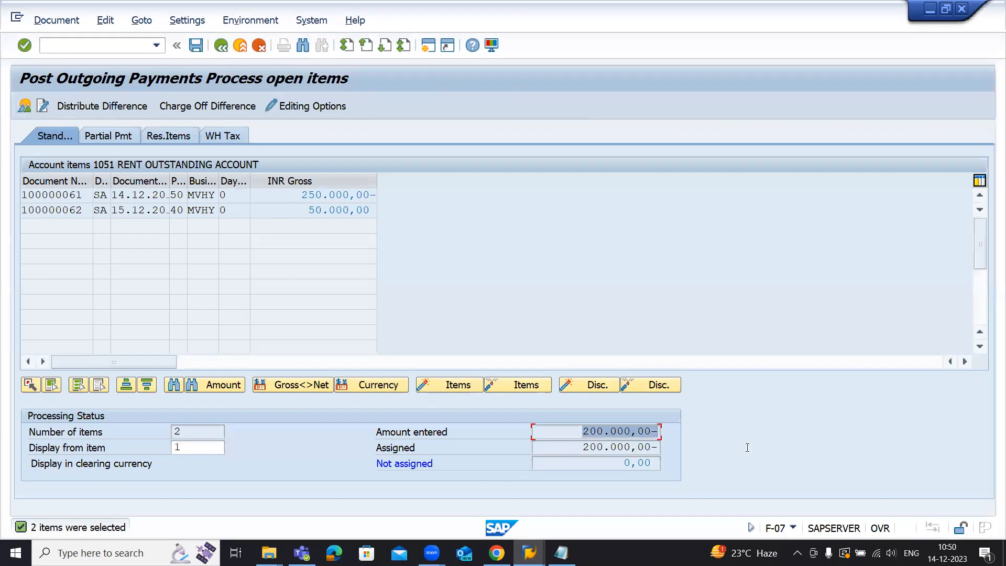
# Check the payment's not assigned amount and simulate the outgoing payment document.
pyautogui.press('Tab')
pyautogui.press('Tab')
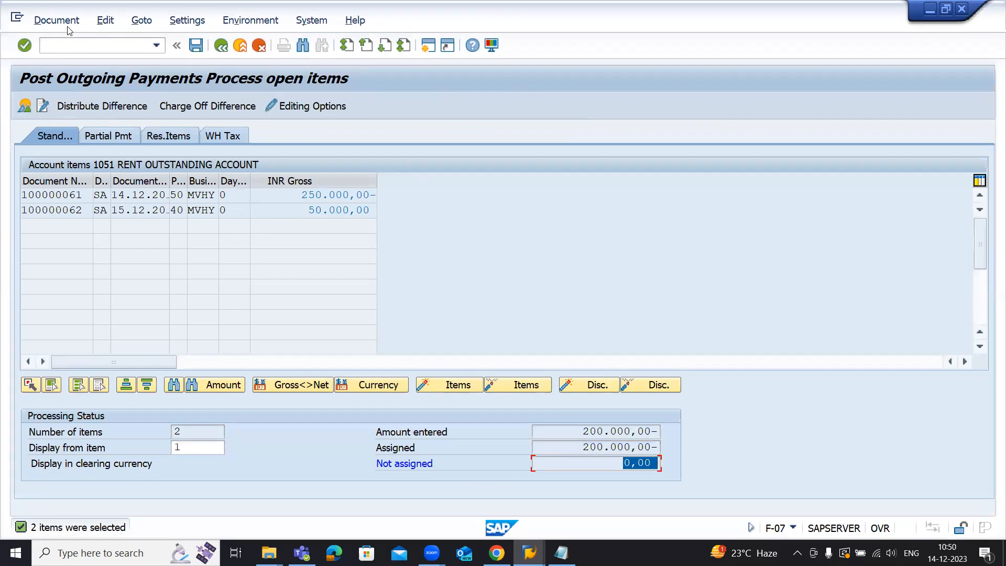
pyautogui.click(56, 20)
pyautogui.click(59, 58)
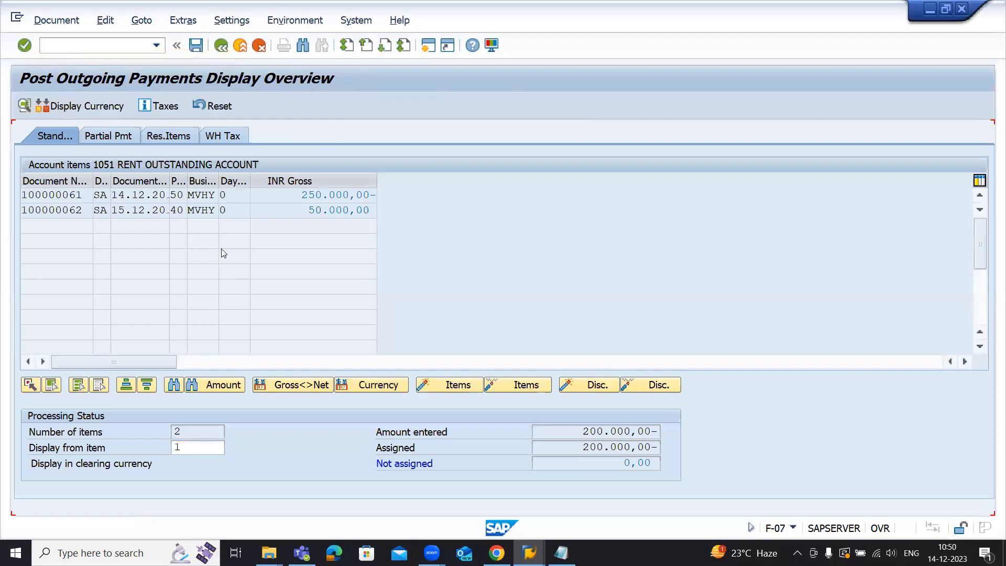
# Review the simulated HDFC bank and rent outstanding line items and post the outgoing payment.
pyautogui.moveTo(86, 261); pyautogui.dragTo(315, 254)
pyautogui.moveTo(304, 243); pyautogui.dragTo(6, 219)
pyautogui.click(225, 246)
pyautogui.click(231, 262)
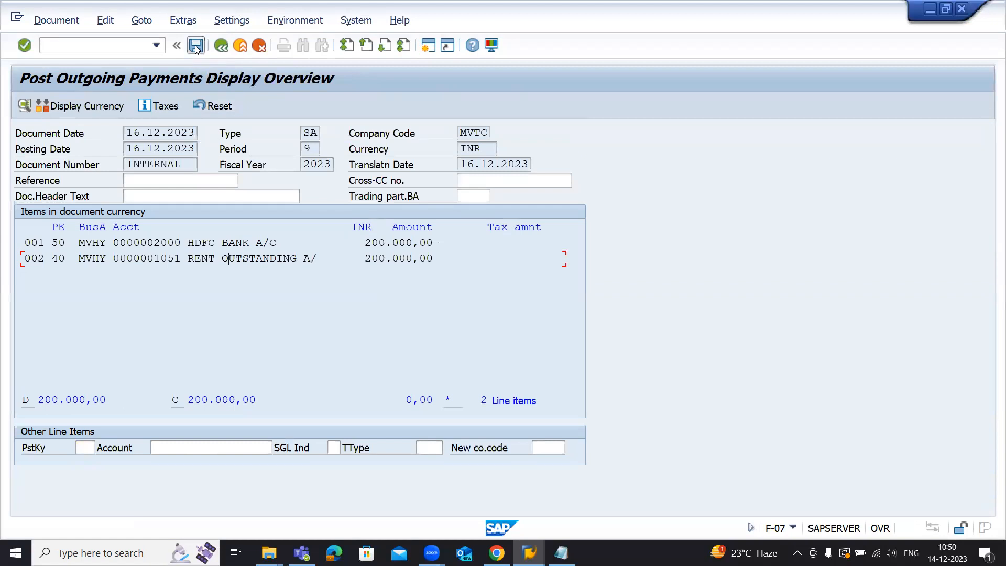
pyautogui.click(196, 46)
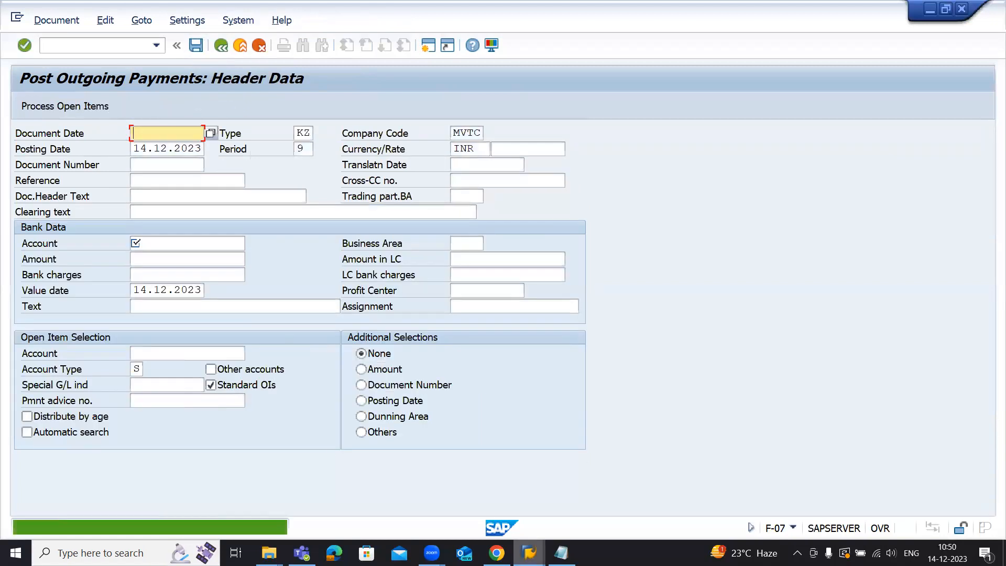
# Return to the G/L line item display for account 1051, check the open items' subtotal and refresh the list.
pyautogui.moveTo(529, 552)
pyautogui.click(475, 504)
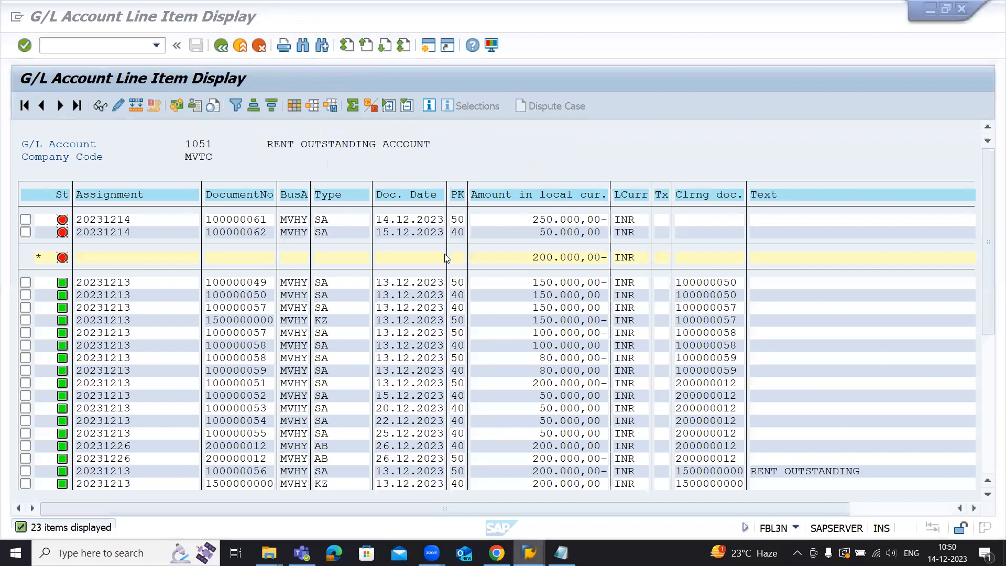
pyautogui.click(537, 262)
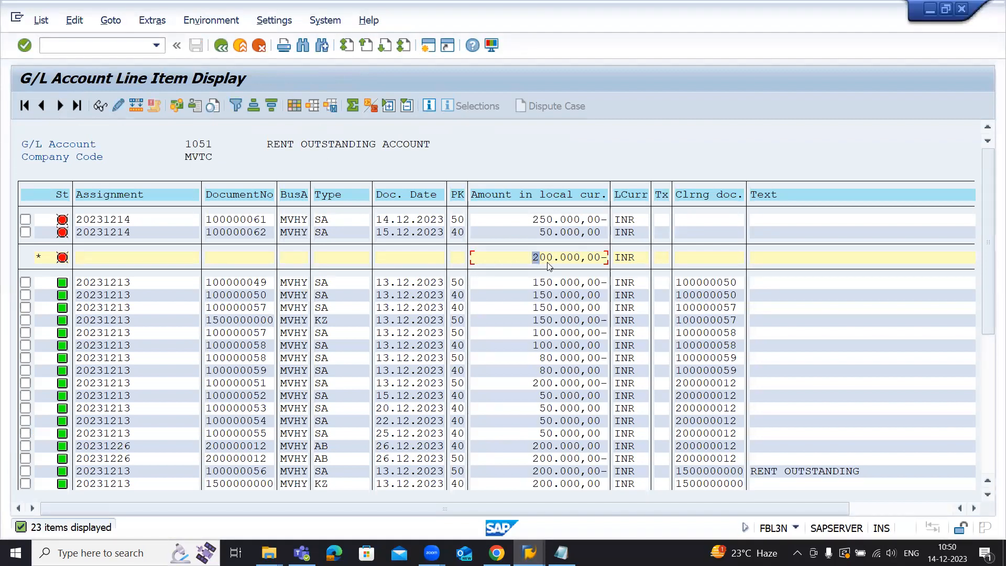
pyautogui.click(33, 21)
pyautogui.click(45, 58)
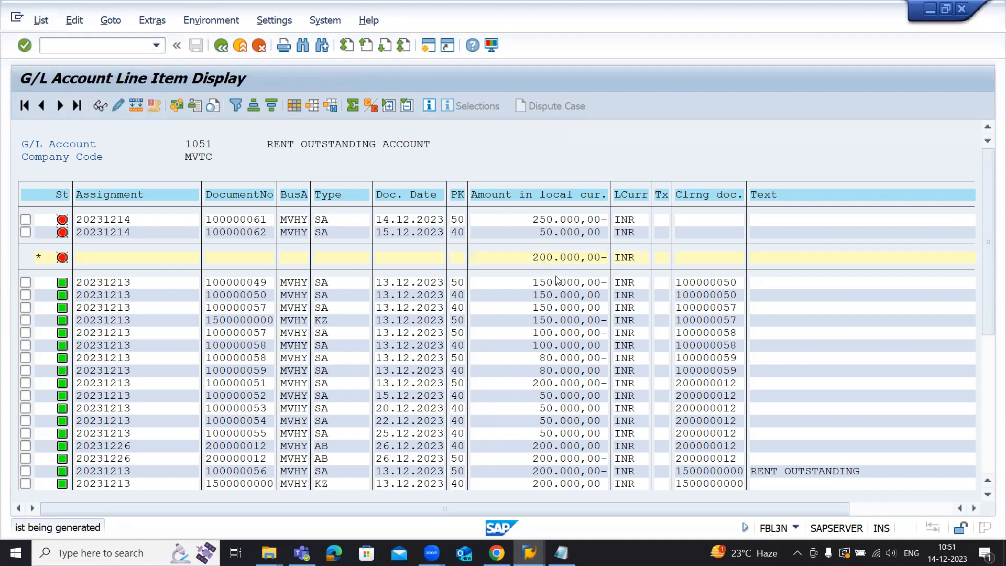